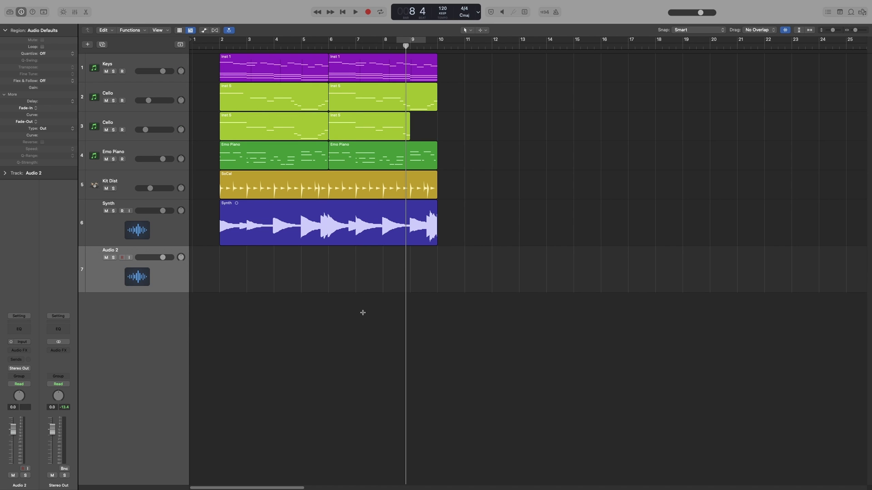
Try marquee click zones from the editing preferences on the Synth region, then switch them back off
key(super+comma)
click(437, 178)
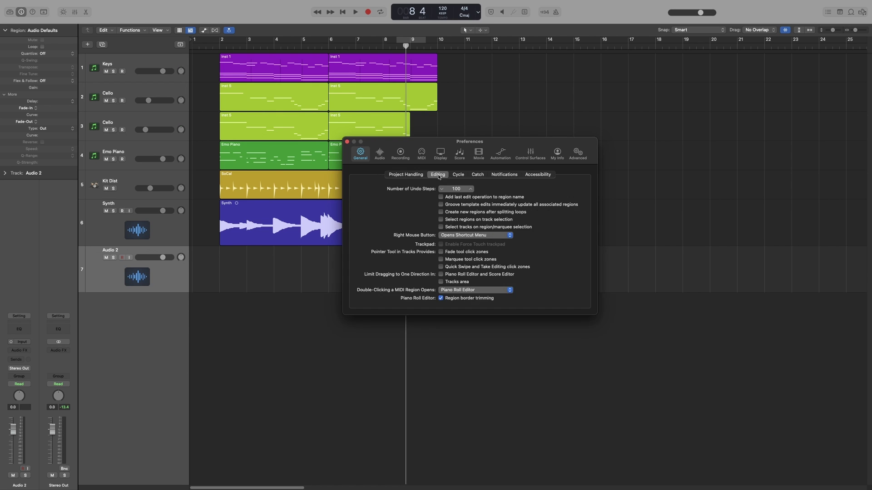
click(440, 324)
click(267, 234)
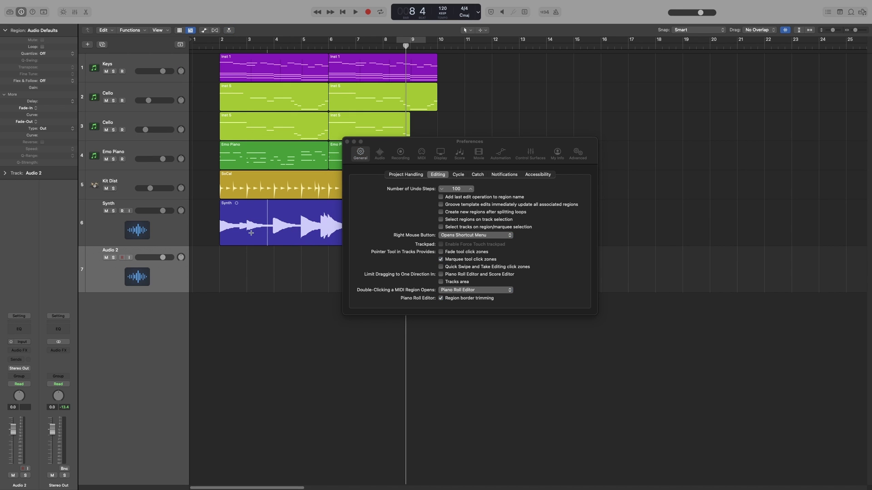
drag(251, 233, 317, 233)
click(260, 234)
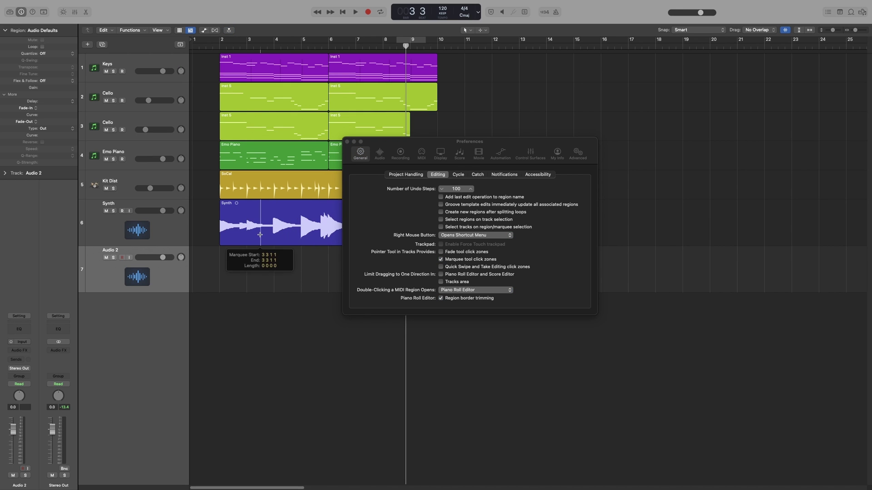
click(440, 258)
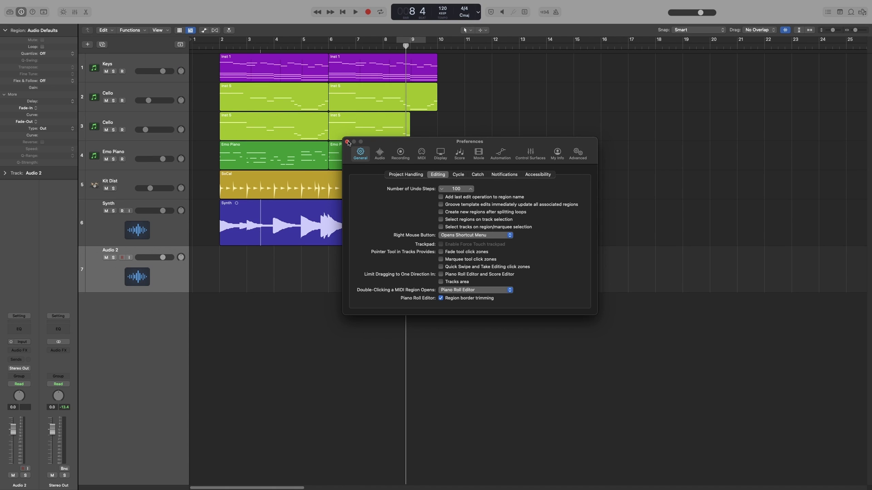
click(348, 142)
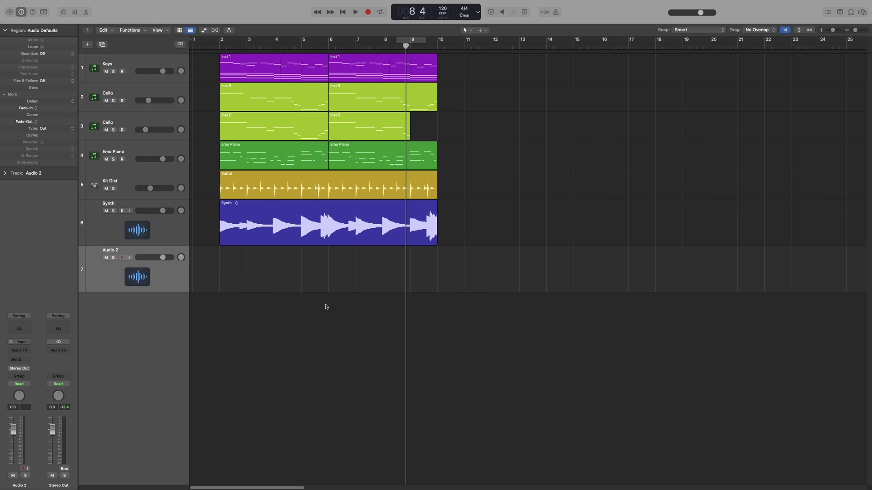
Set a marquee line near bar 6.7 in Audio 2, move the playhead to bar 9, and audition playback
click(358, 276)
click(540, 247)
click(360, 227)
click(348, 278)
drag(406, 45, 410, 46)
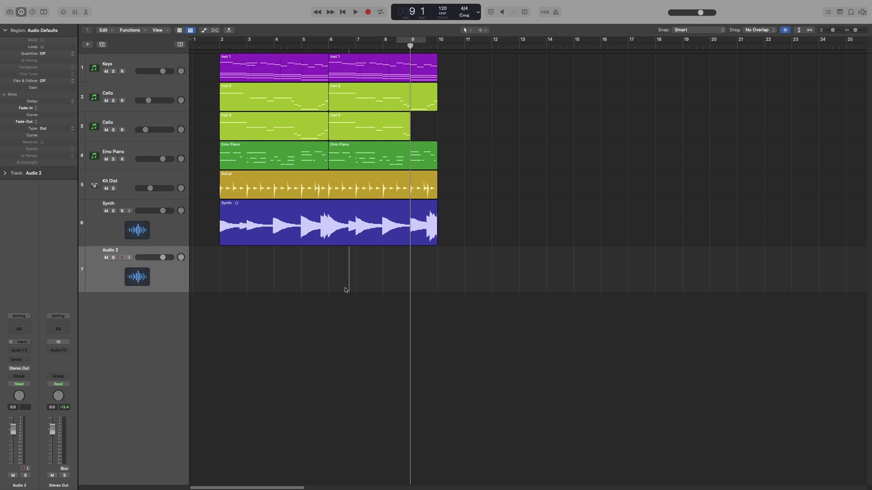
key(space)
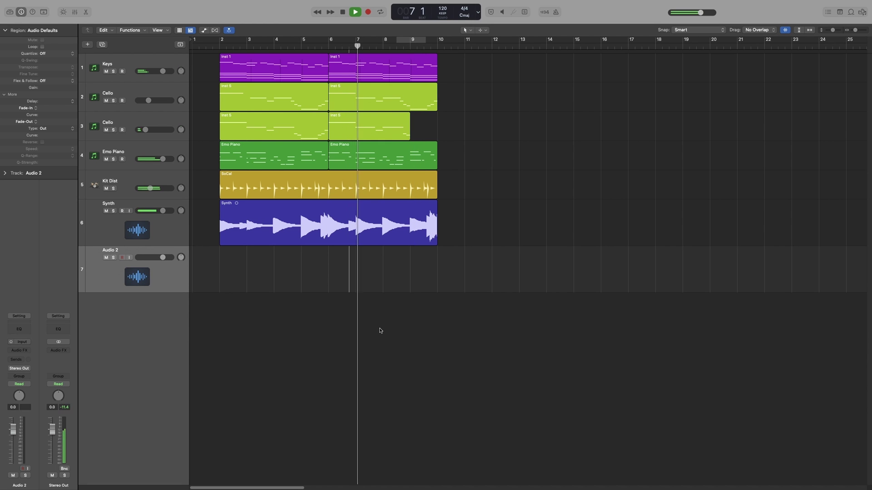
key(space)
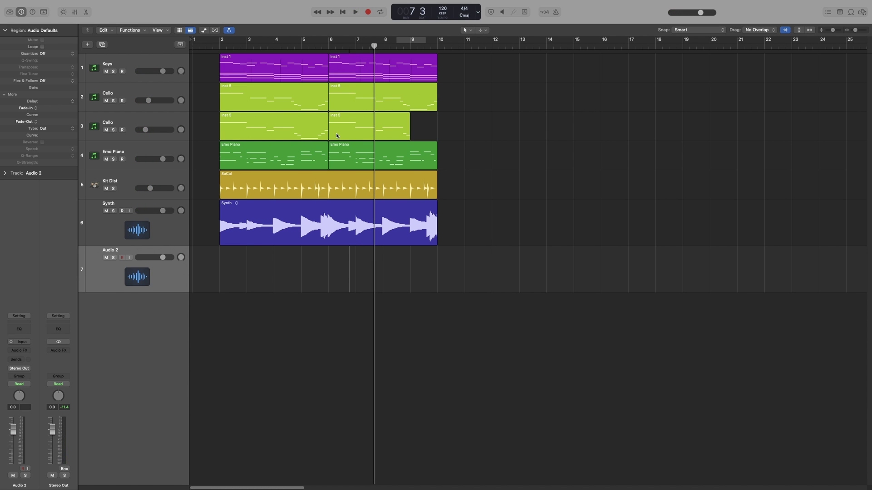
Turn on Cycle mode and play from a new marquee point in Audio 2
key(c)
key(space)
click(260, 270)
key(space)
key(space)
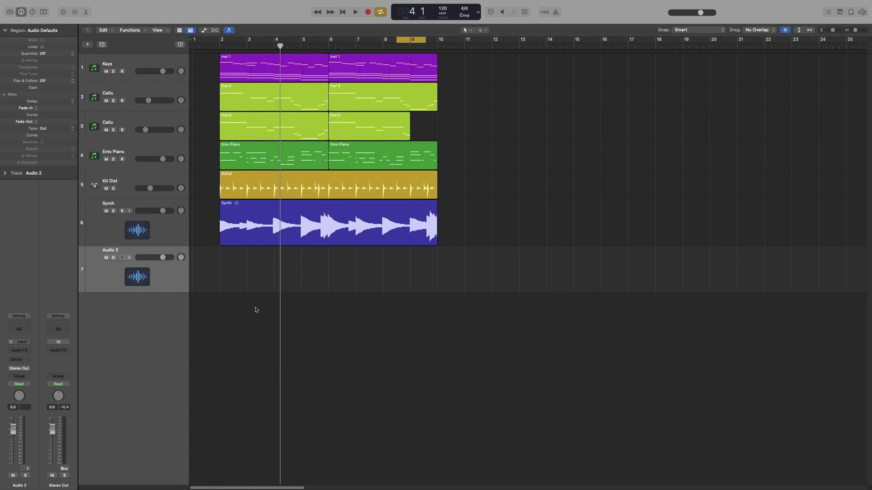
Enable Play From Marquee Selection in the Play button options, testing it with an Audio 2 marquee line
right_click(356, 13)
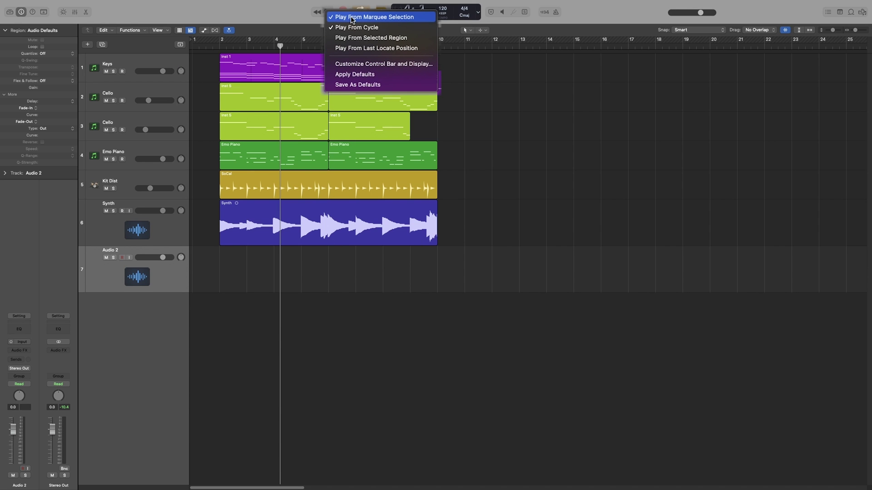
click(368, 18)
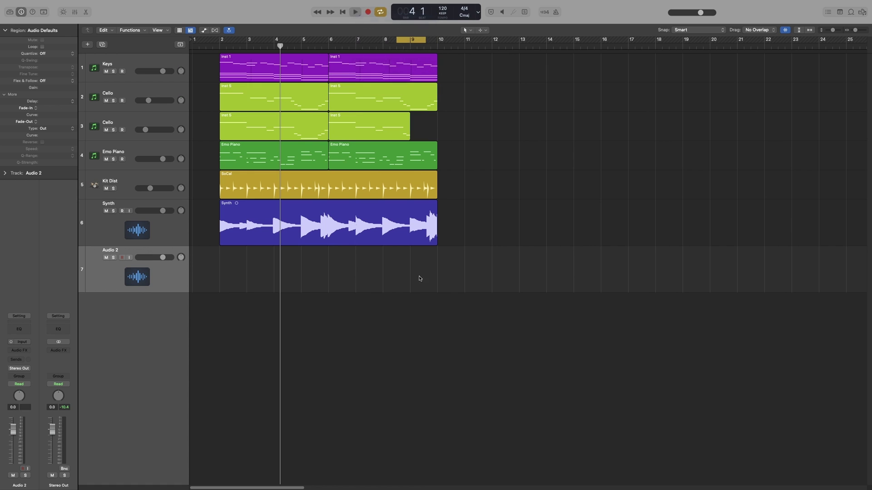
super+click(235, 269)
key(space)
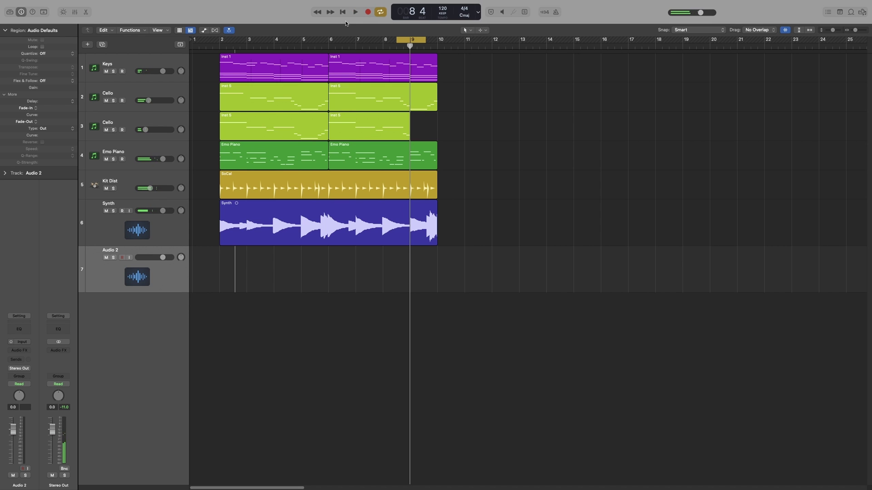
right_click(352, 14)
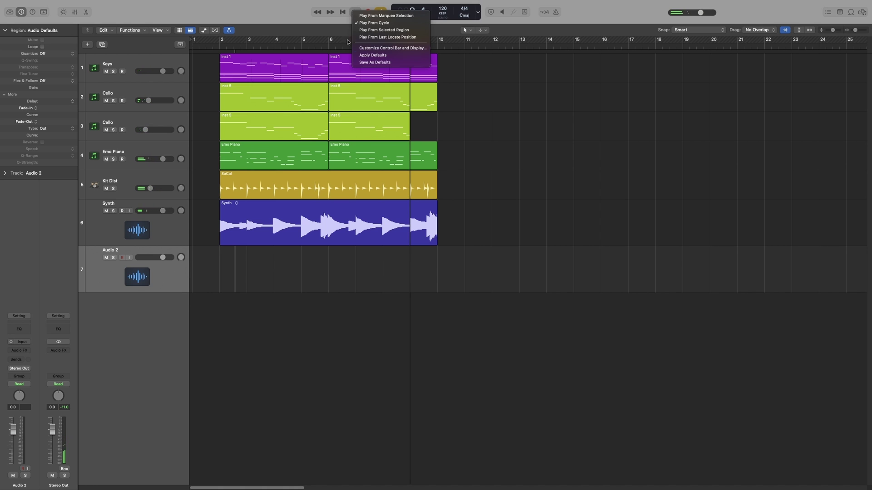
click(381, 16)
click(296, 267)
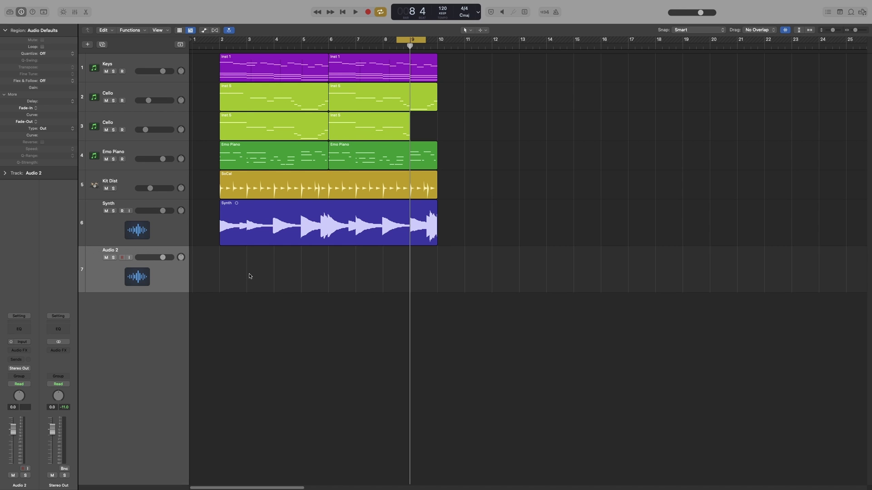
Audition playback after moving the playhead to bars 12, 14 and then 3
click(490, 47)
click(547, 46)
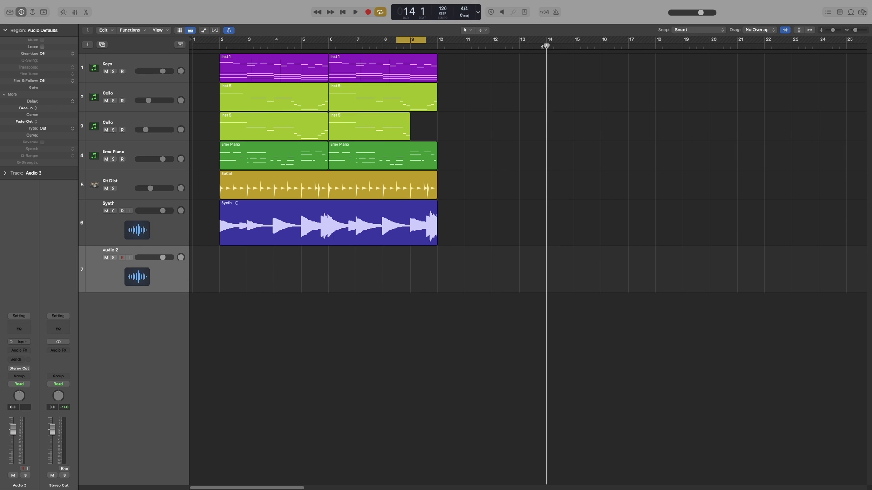
click(266, 213)
key(space)
Select Synth and mark a marquee range in Emo Piano near bar 3 while stopping and resuming playback
key(space)
click(293, 238)
click(320, 259)
key(space)
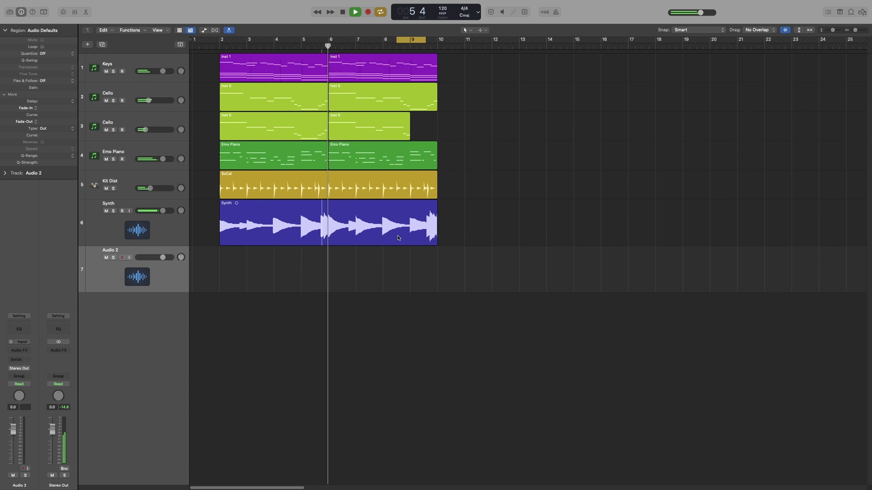
drag(264, 154, 272, 163)
key(space)
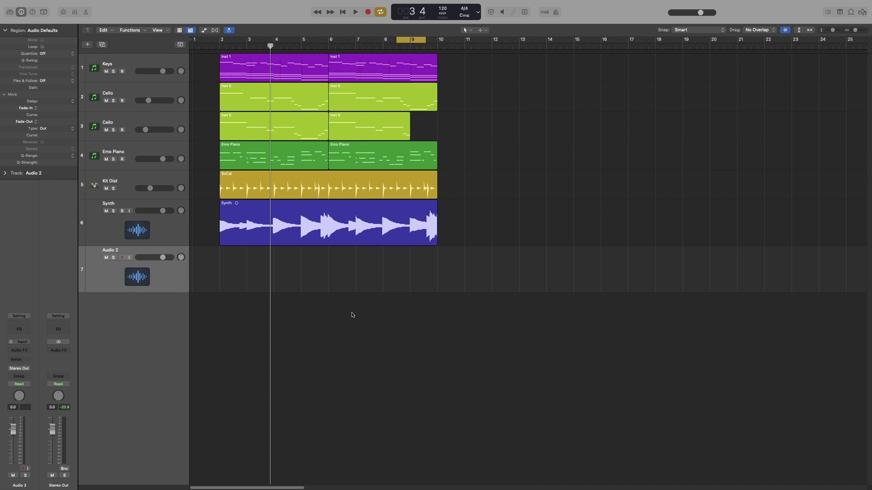
Hide the marquee ruler, turn off Cycle with the playhead at bar 2, and marquee Synth near bar 4
click(158, 30)
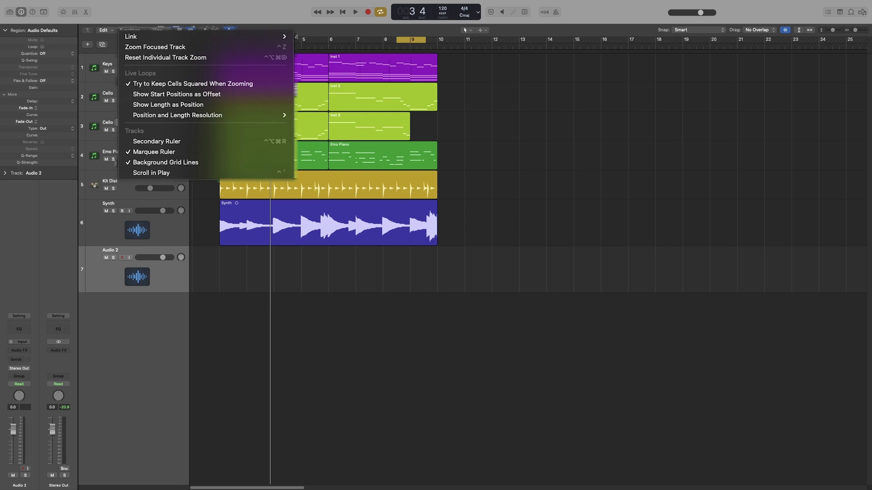
click(155, 154)
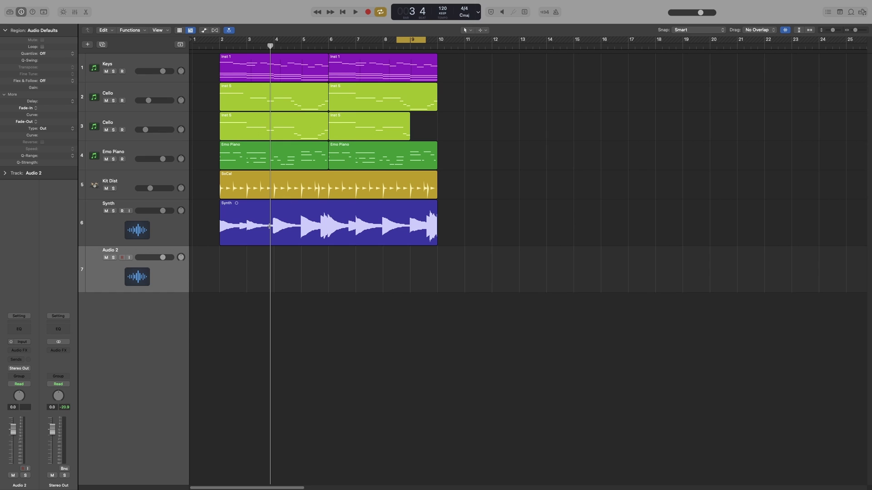
click(221, 46)
key(c)
drag(271, 230, 301, 231)
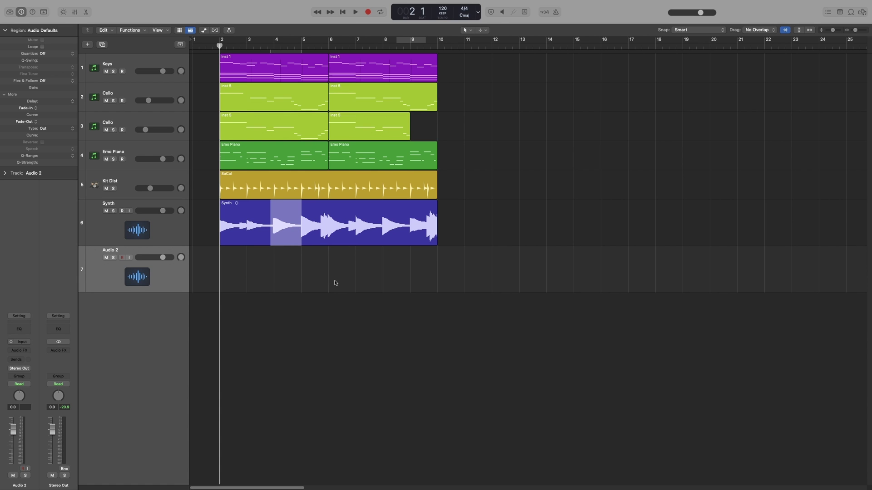
drag(284, 66, 281, 55)
With Snap set to Bar, marquee bars 3–4 of Synth, restore Smart snap, and play the range
click(703, 31)
click(703, 40)
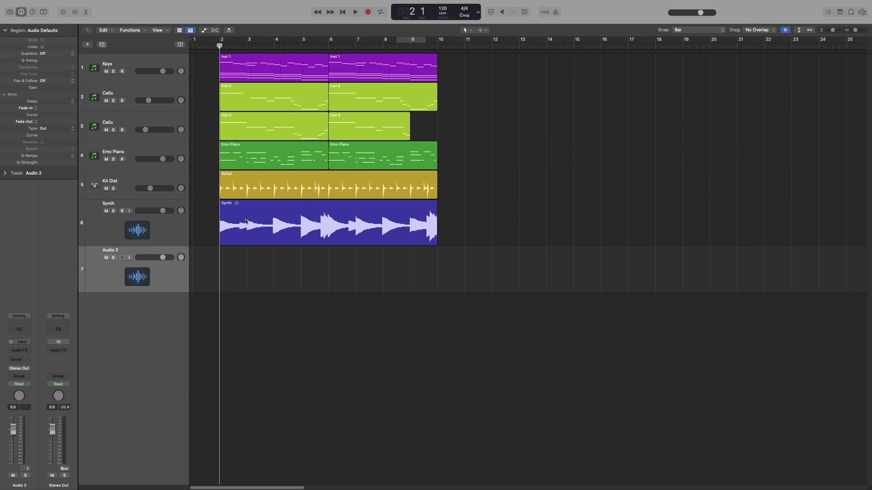
drag(242, 222, 287, 235)
click(688, 32)
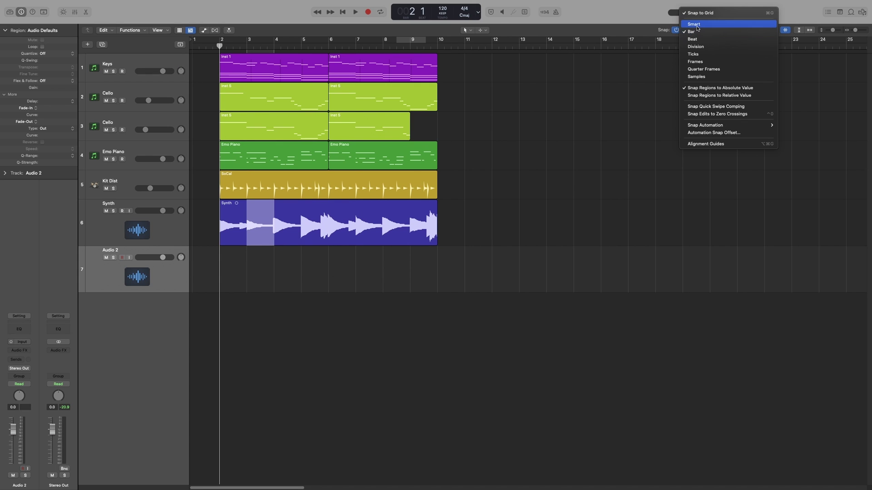
click(698, 27)
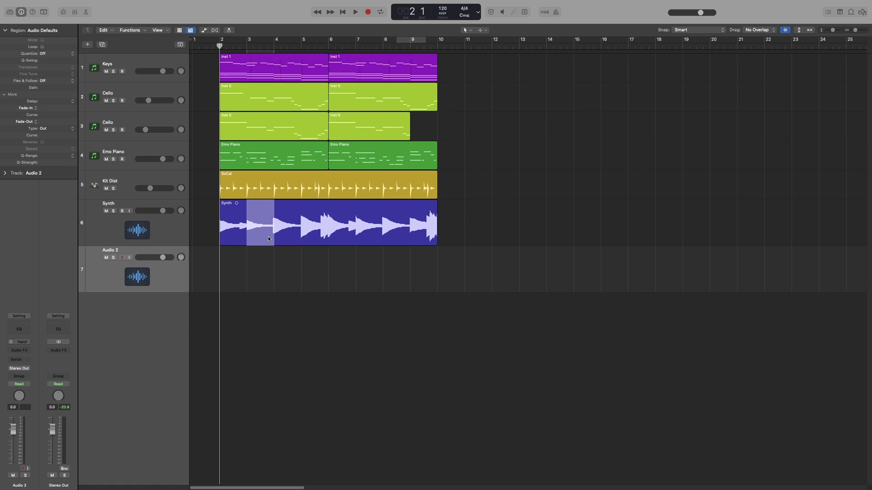
key(space)
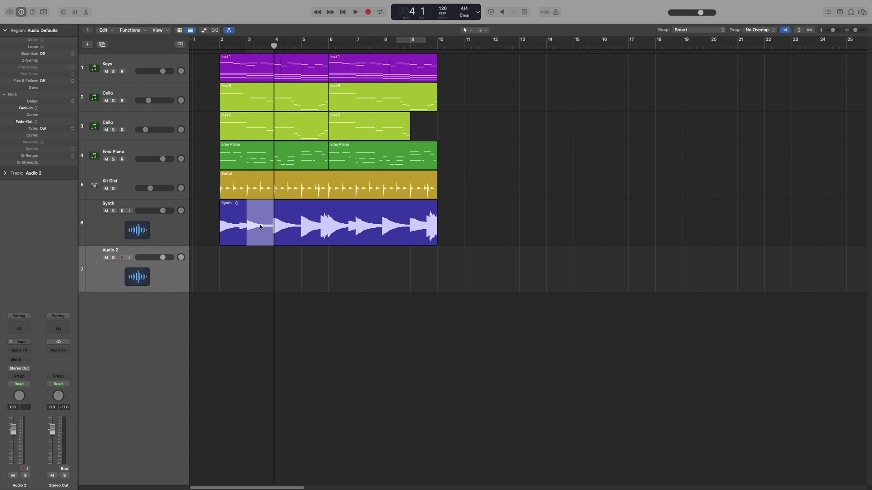
key(super+u)
key(c)
Drag a marquee over bars 2.5–4.9, add Synth and Keys, drop Emo Piano and first Cello, widen edges
drag(231, 93, 299, 179)
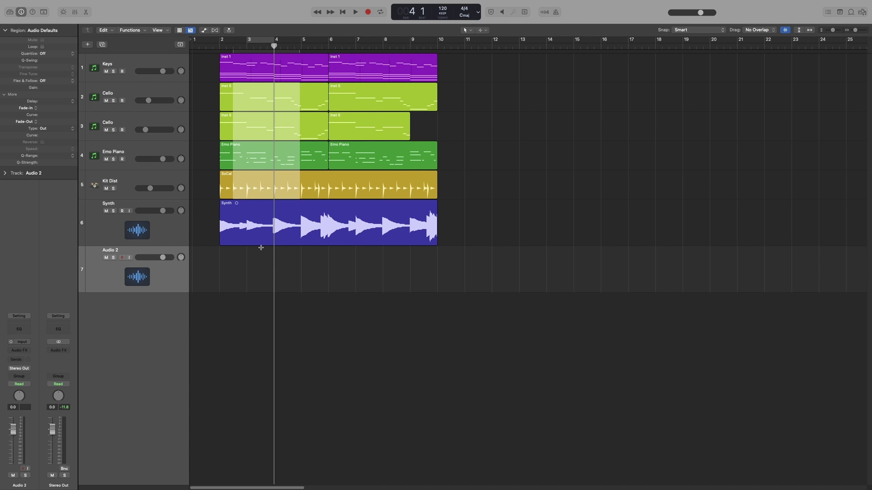
shift+click(256, 228)
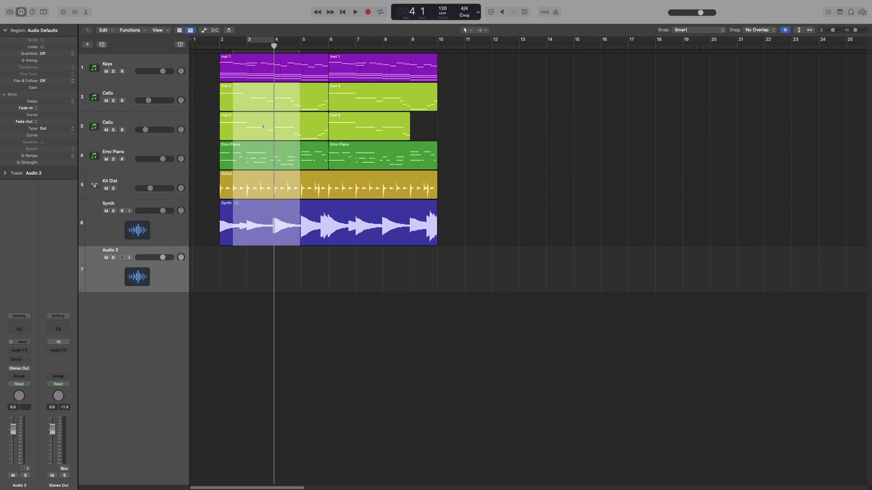
shift+click(248, 67)
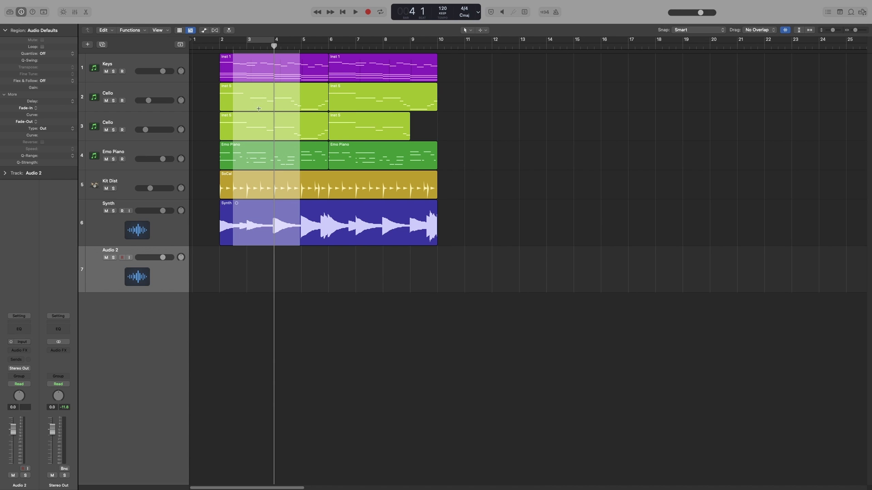
shift+click(257, 157)
shift+click(252, 94)
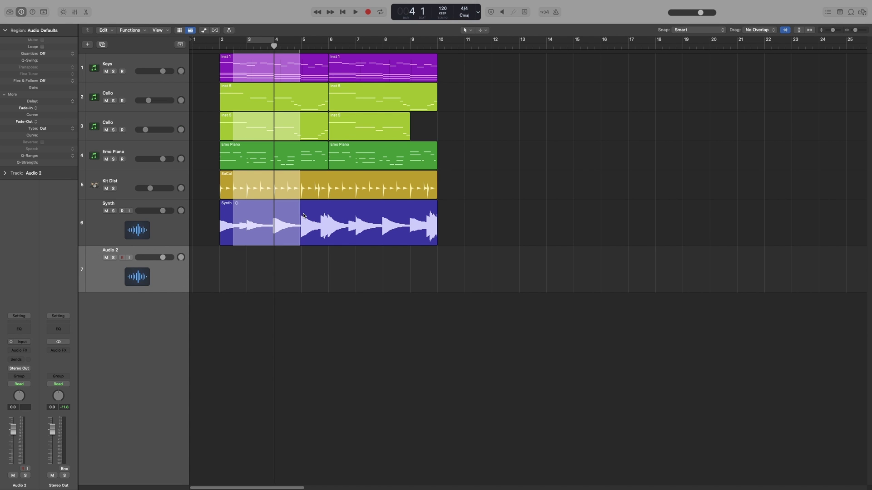
shift+click(321, 180)
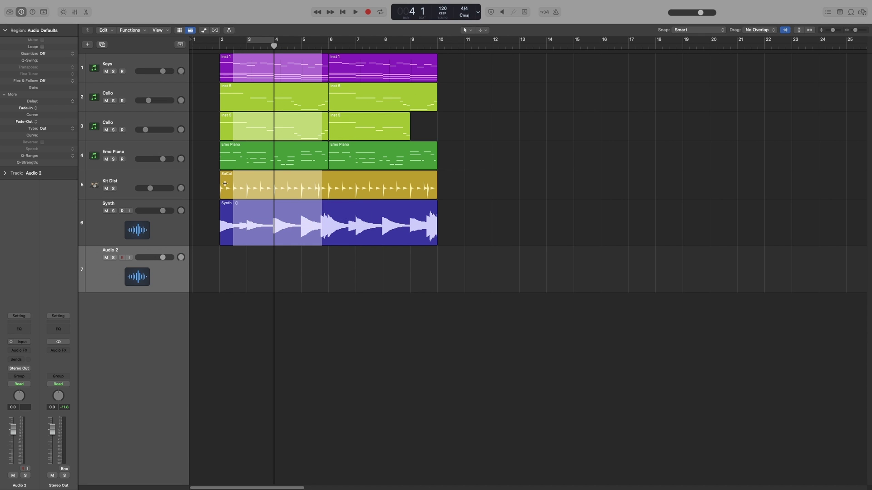
shift+click(225, 183)
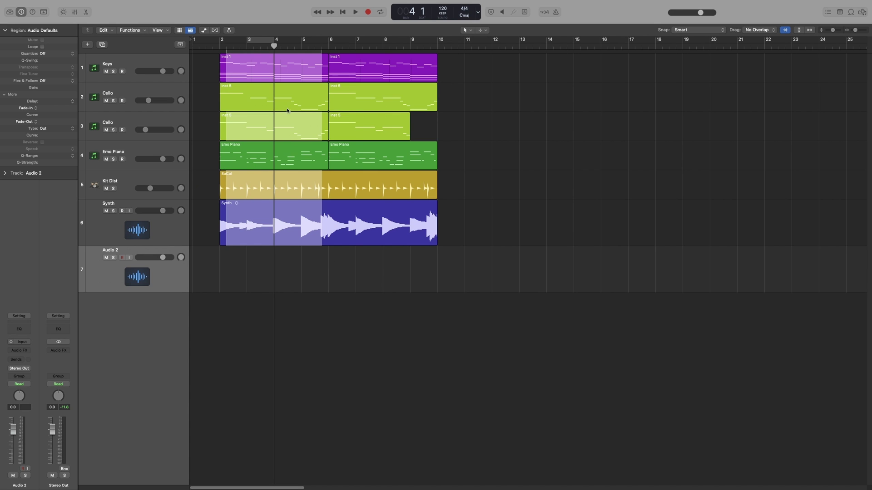
key(space)
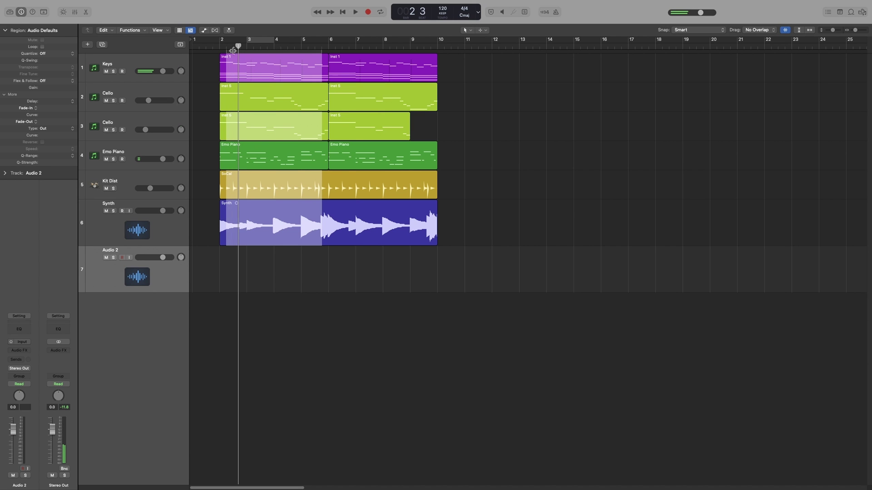
drag(227, 51, 252, 63)
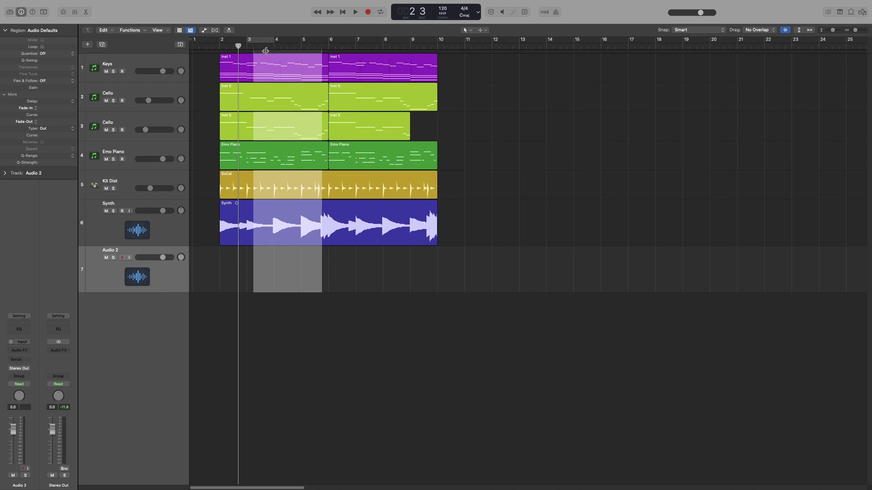
mouse_move(266, 51)
mouse_down()
mouse_move(282, 52)
mouse_move(222, 51)
mouse_move(250, 52)
mouse_up()
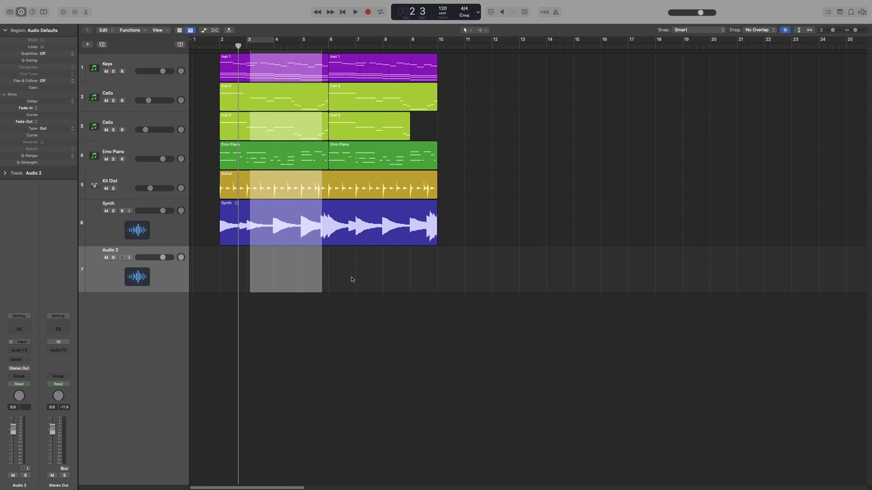
click(412, 324)
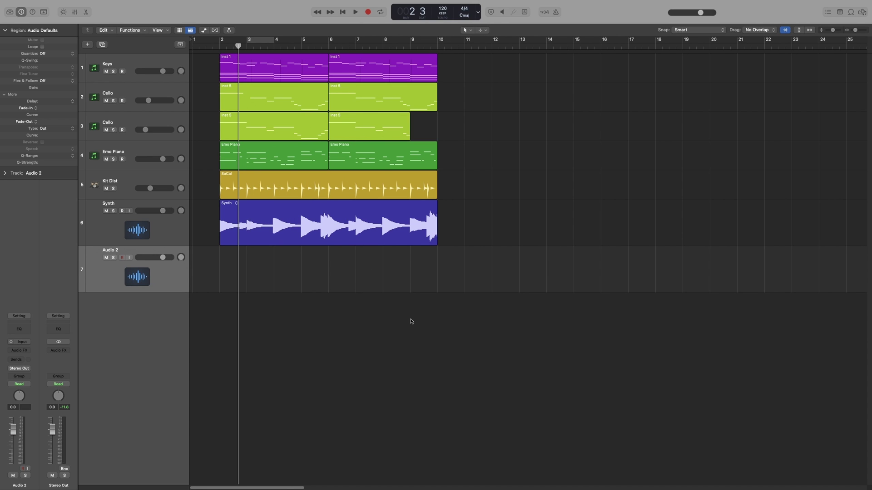
click(255, 218)
drag(255, 218, 331, 226)
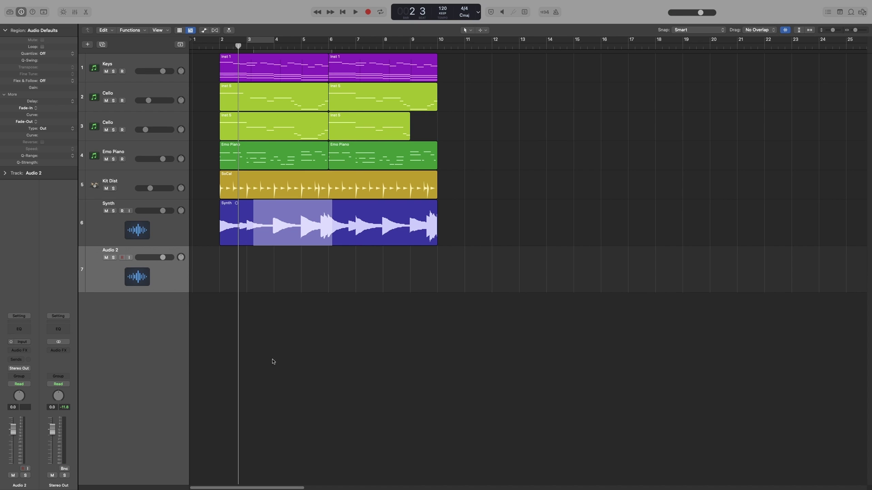
click(346, 301)
drag(257, 219, 314, 220)
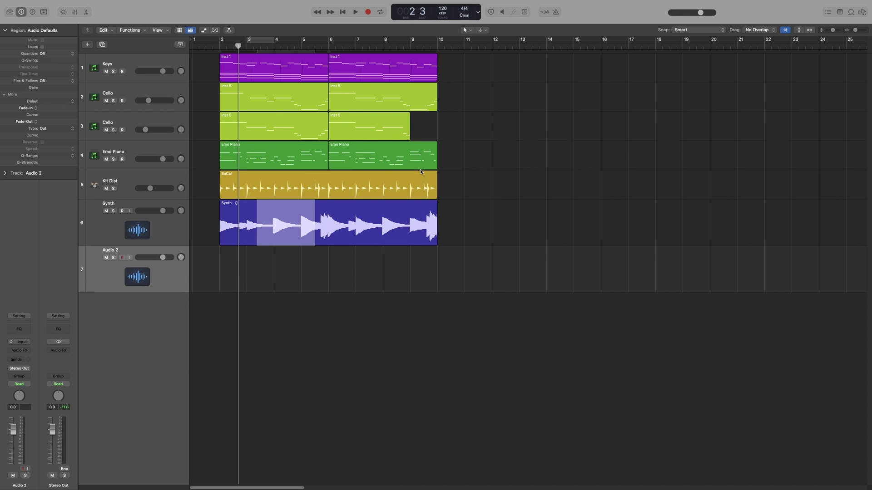
key(shift+Right)
key(shift+Right)
key(shift+Right)
key(shift+Right)
key(shift+Right)
key(shift+Right)
key(shift+Right)
key(shift+Left)
key(shift+Left)
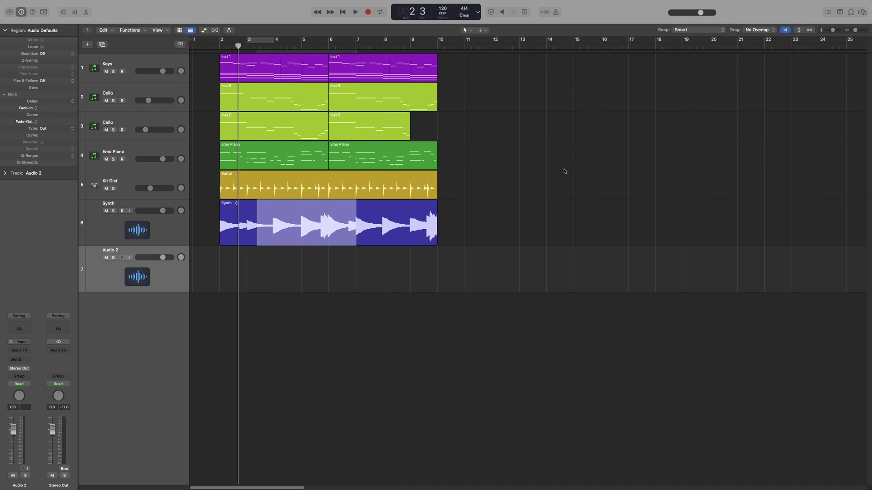
click(240, 117)
drag(246, 121, 278, 124)
key(shift+Right)
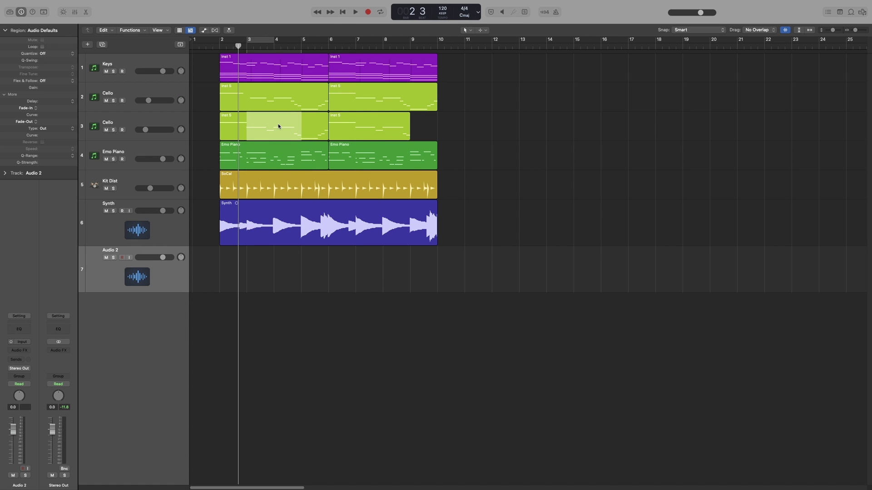
key(shift+Right)
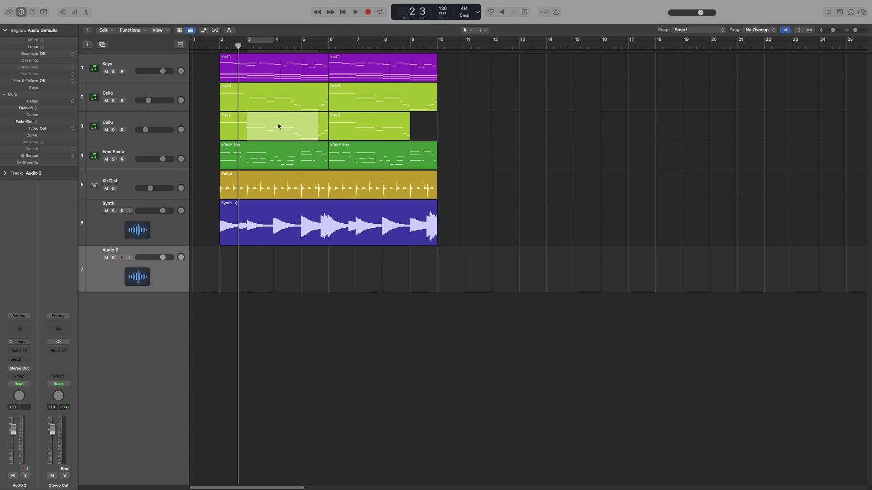
click(313, 168)
drag(303, 154, 318, 158)
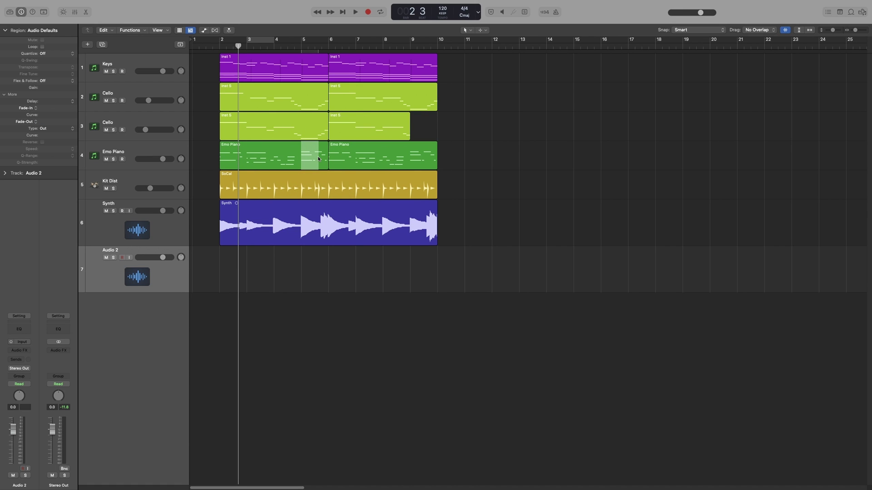
key(shift+Left)
key(shift+Left)
key(shift+Left)
key(shift+Left)
key(shift+Left)
key(shift+Left)
key(shift+Left)
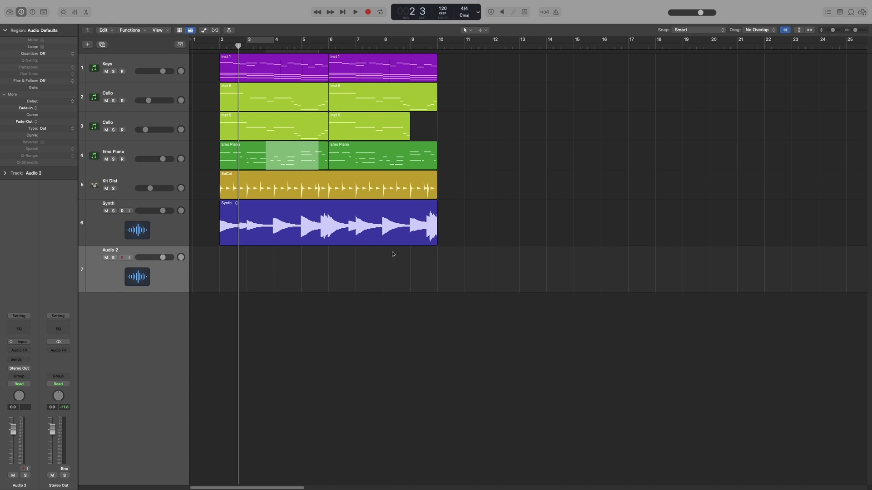
click(328, 272)
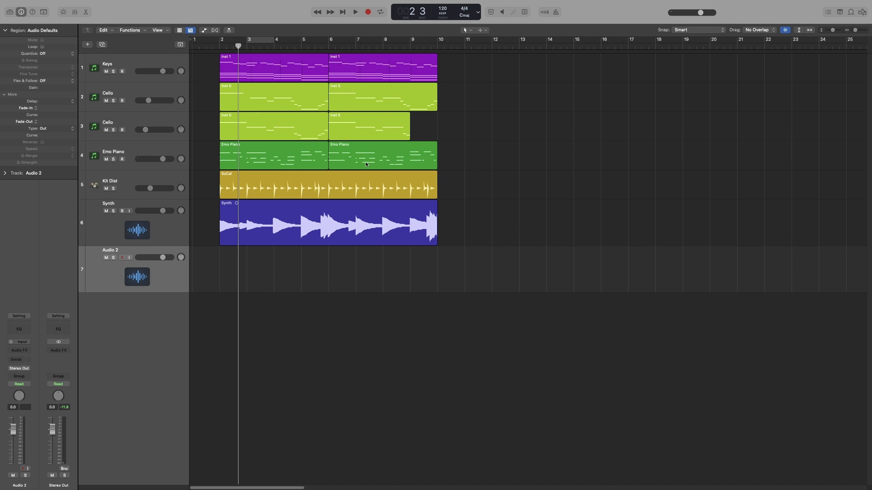
Extend Emo Piano marquee ranges to the playhead, forward to bar 8 beat 4, then back to bar 3
click(403, 44)
drag(257, 167, 301, 157)
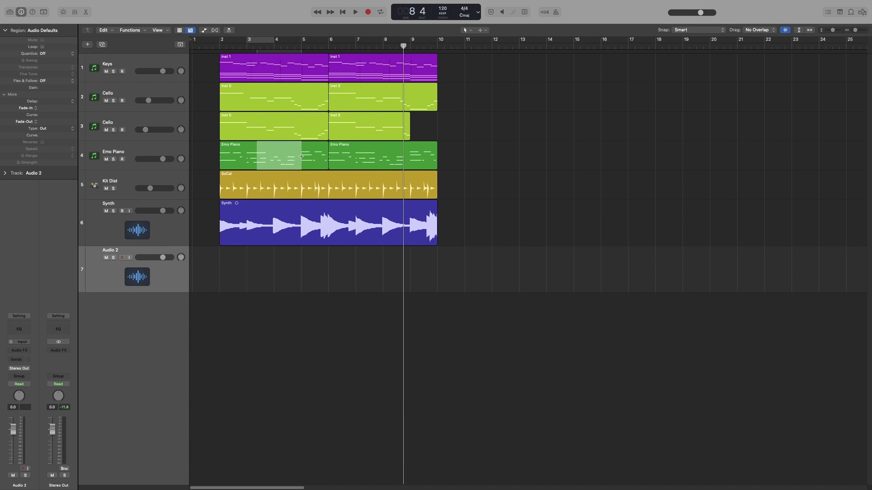
key(shift+Right)
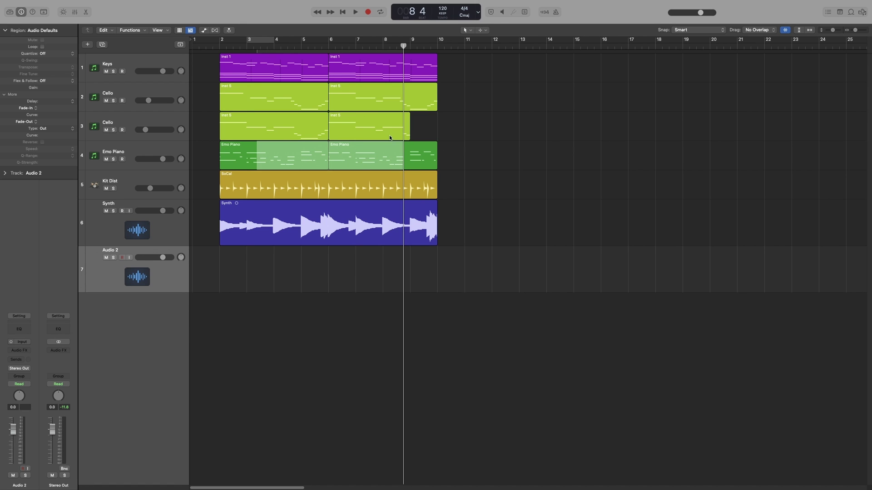
click(247, 46)
drag(352, 156, 382, 161)
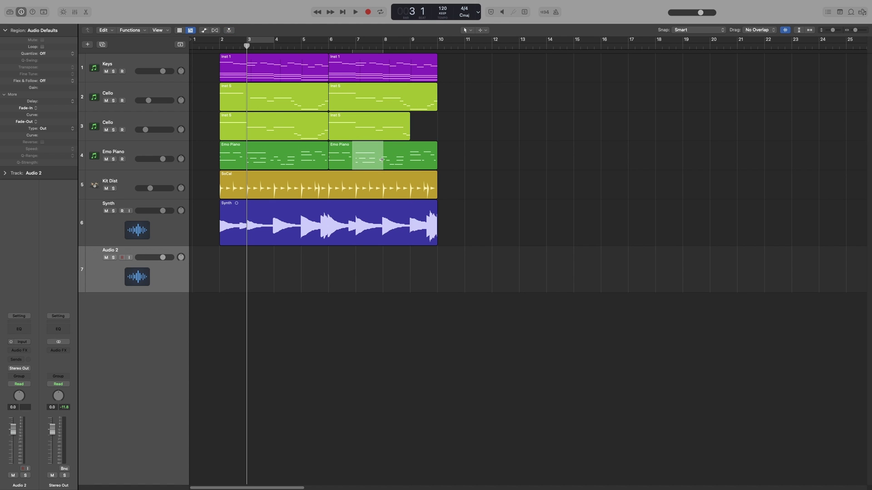
key(shift+Left)
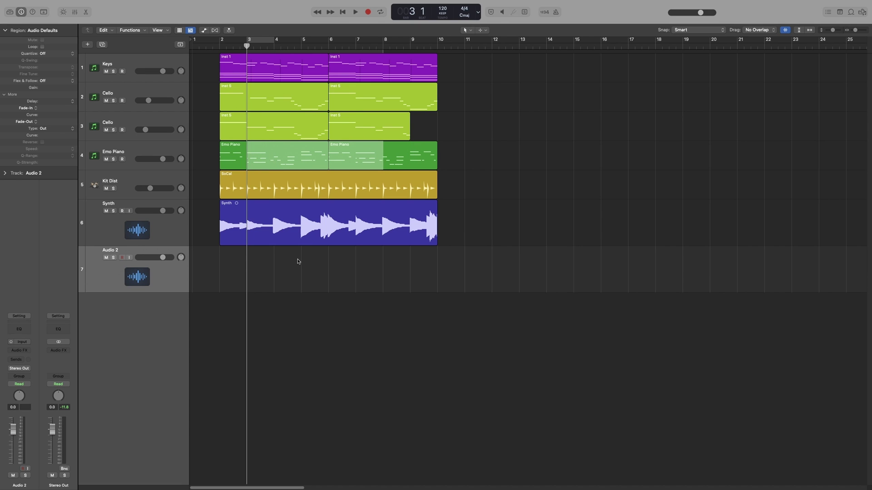
Mark Synth around bars 4 to 5 and jump the playhead to the range's start and end
drag(293, 227, 314, 230)
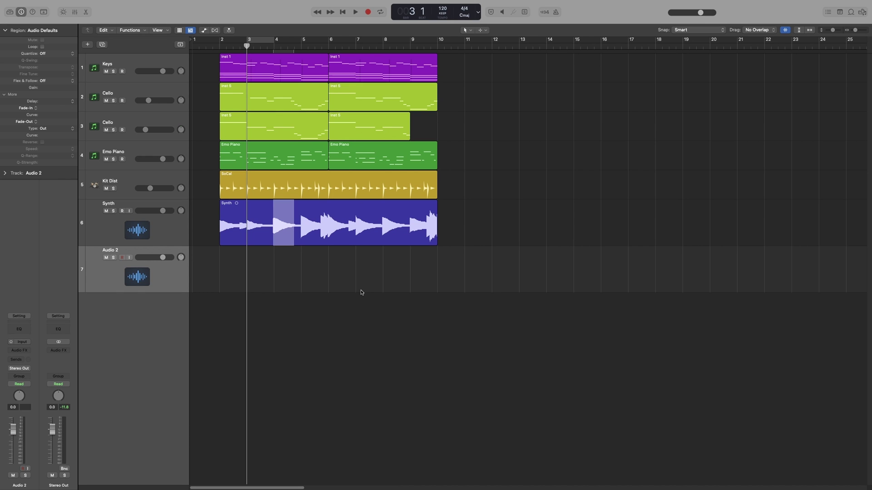
key(ctrl+period)
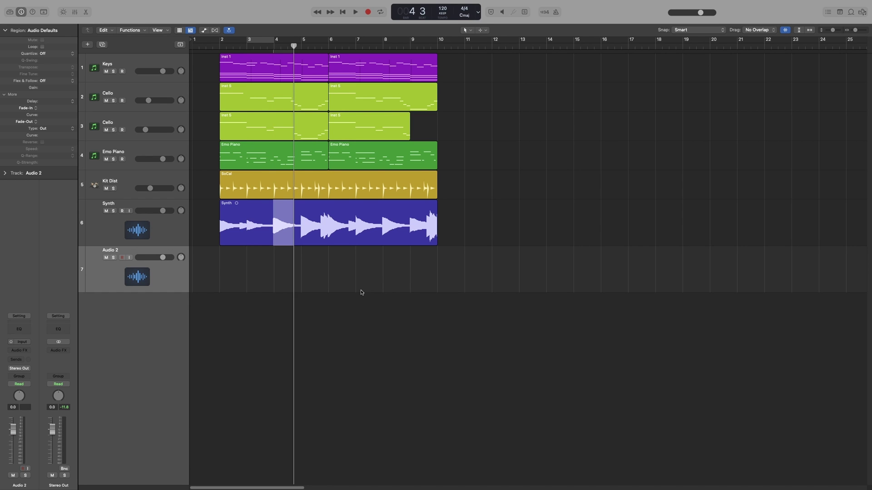
key(shift+End)
Mark a longer Synth range and slide it right, then back left into place
drag(253, 227, 326, 230)
drag(271, 51, 318, 82)
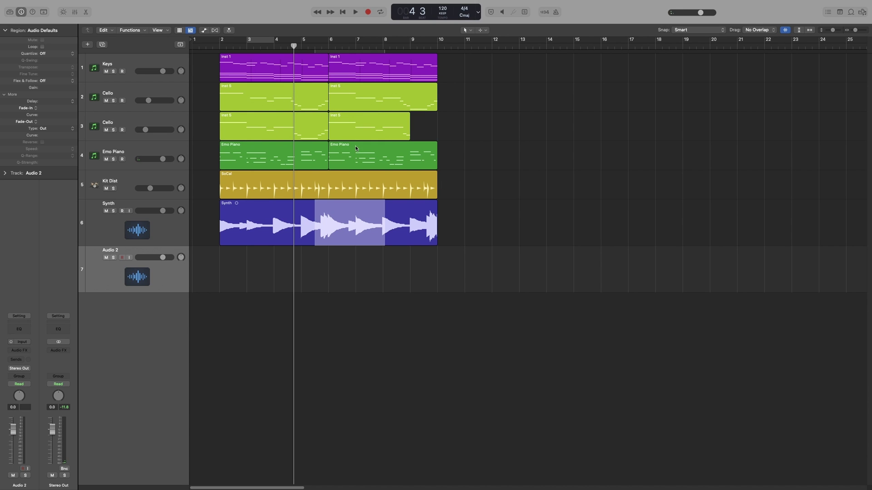
drag(328, 52, 305, 54)
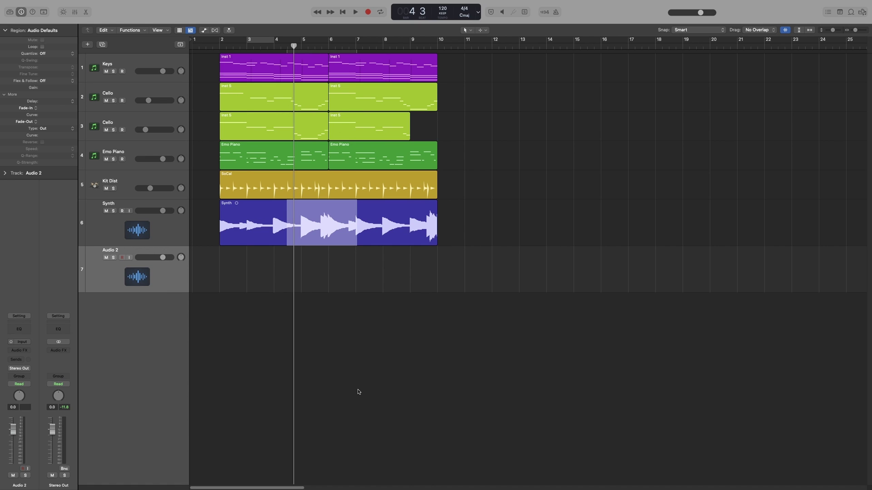
Clear the Synth range, mark bar 3 beat 4, and split there into Synth.1 and Synth.2
click(277, 279)
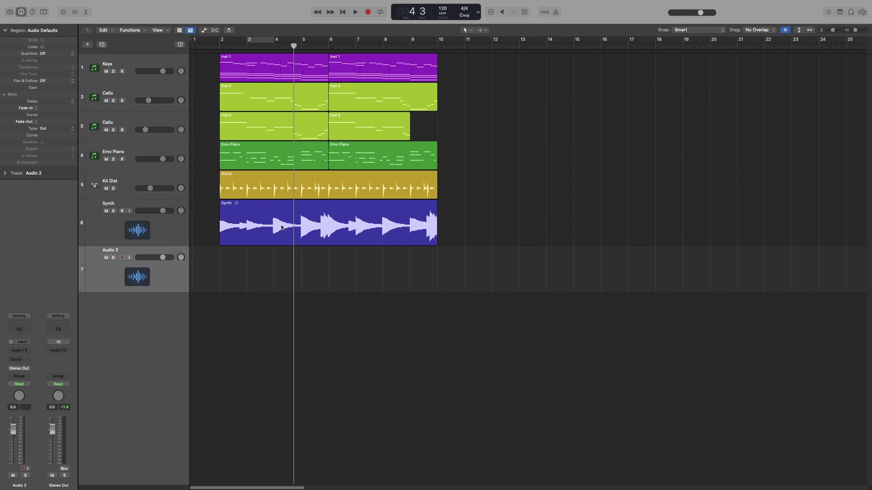
click(266, 226)
click(275, 221)
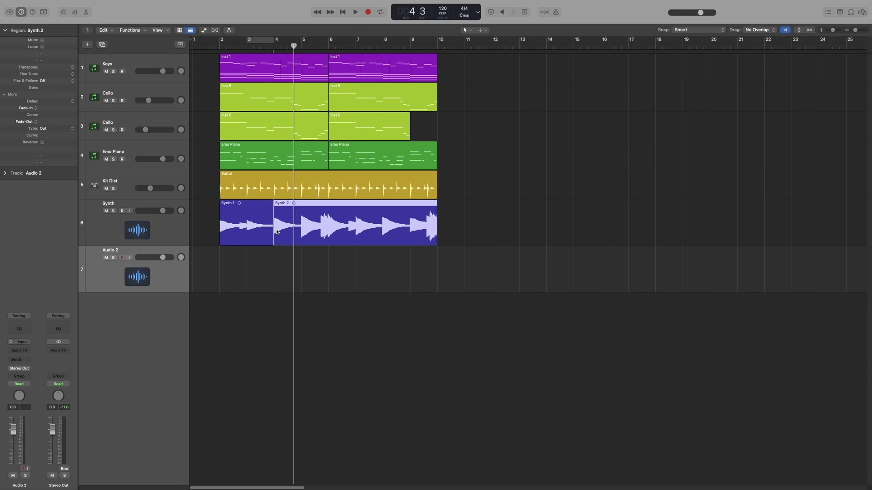
Join Synth.1 and Synth.2 into one region and move a marquee line to the next transient
click(277, 228)
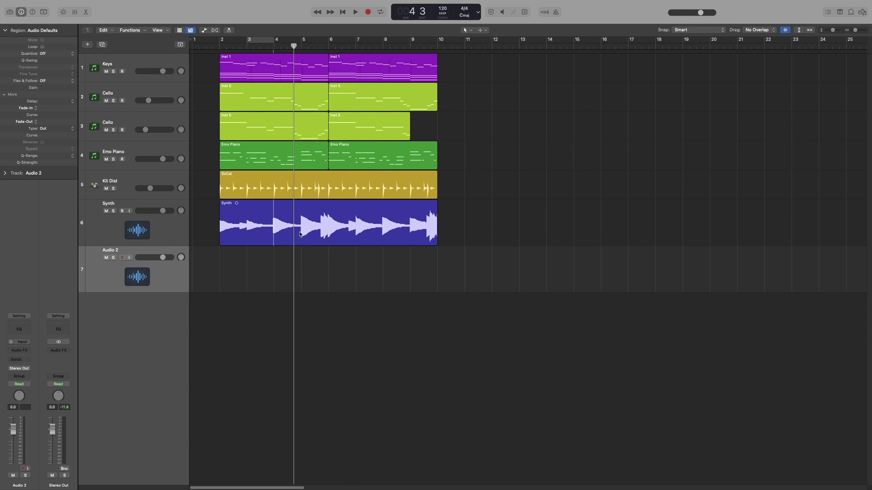
click(265, 222)
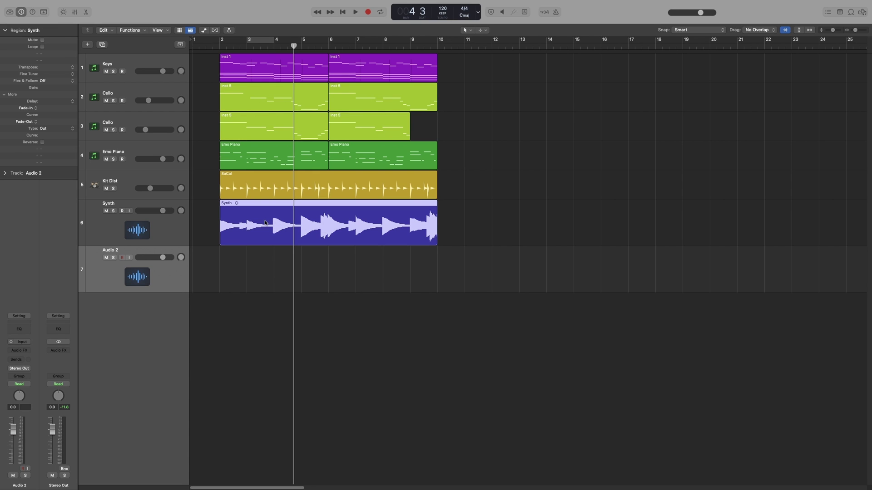
super+click(264, 223)
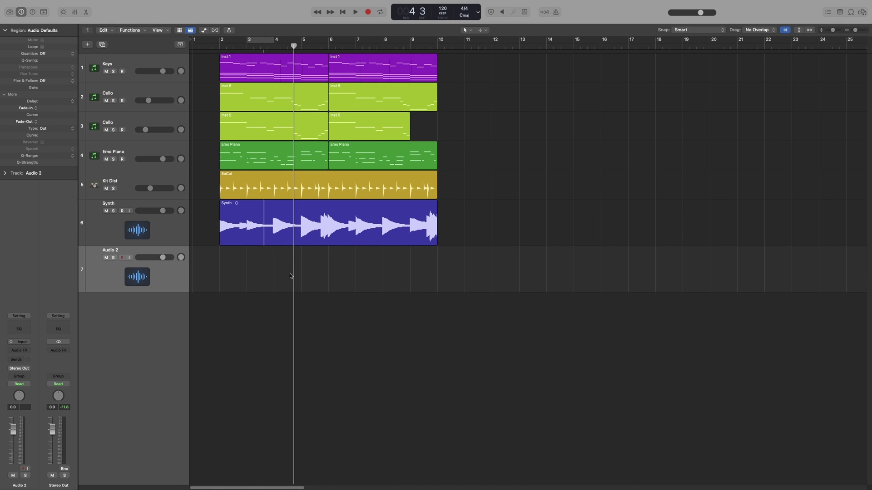
key(Right)
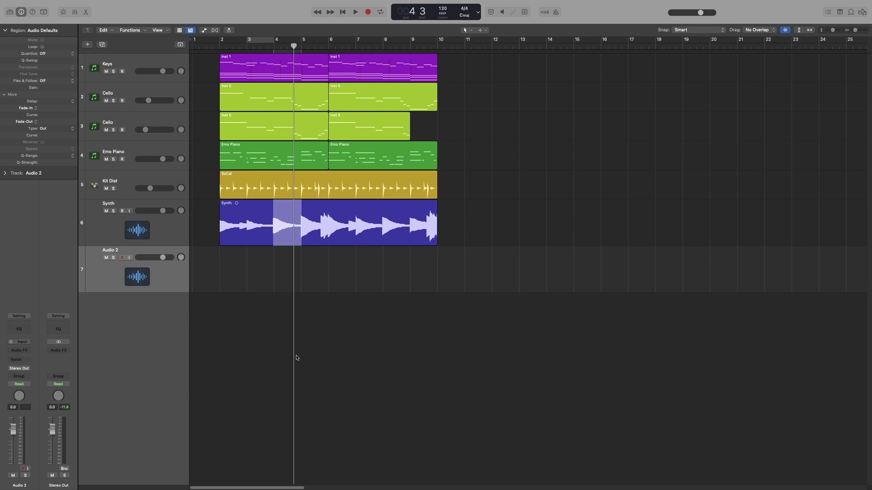
click(376, 328)
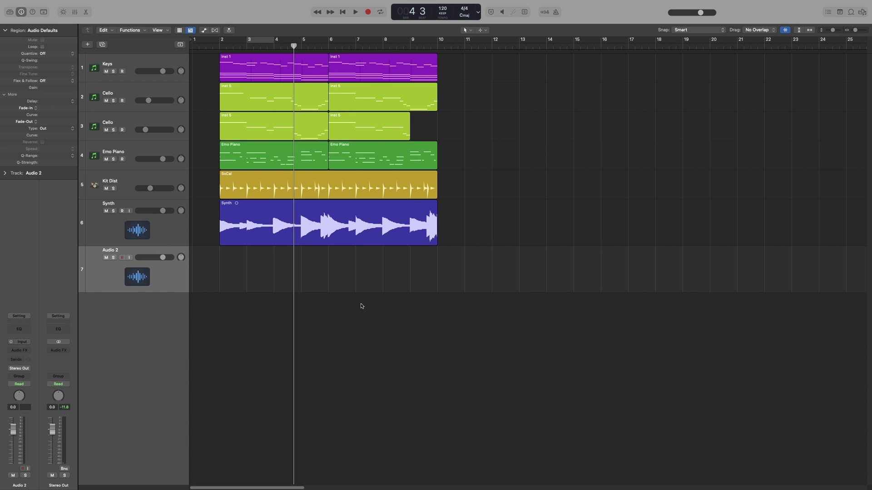
Split Synth at bar 8 and near bar 3.7, then undo back to a single region
click(383, 227)
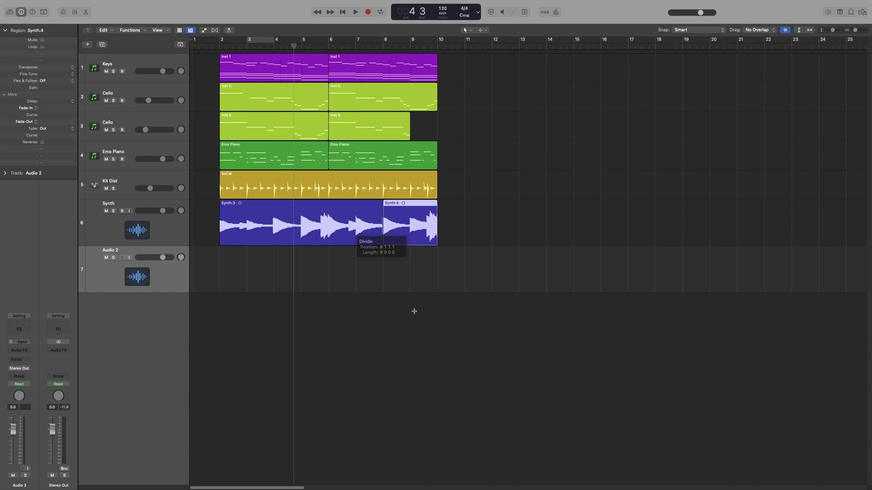
click(266, 217)
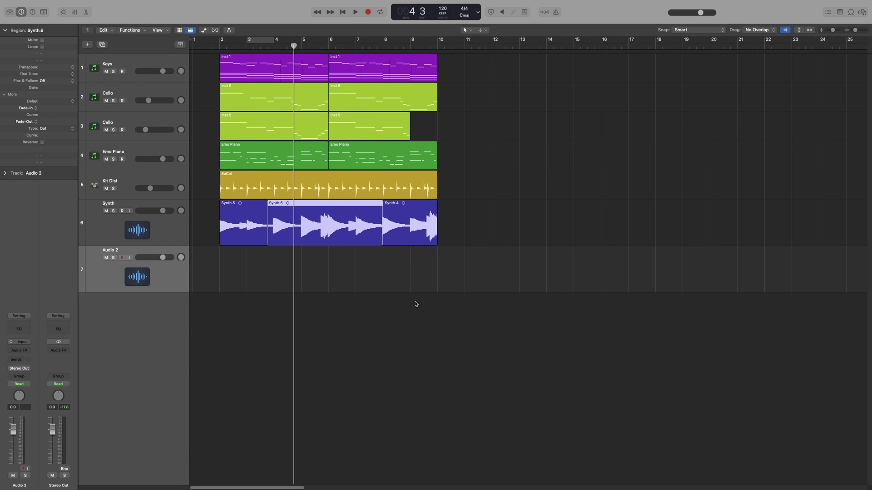
key(super+z)
key(super+z)
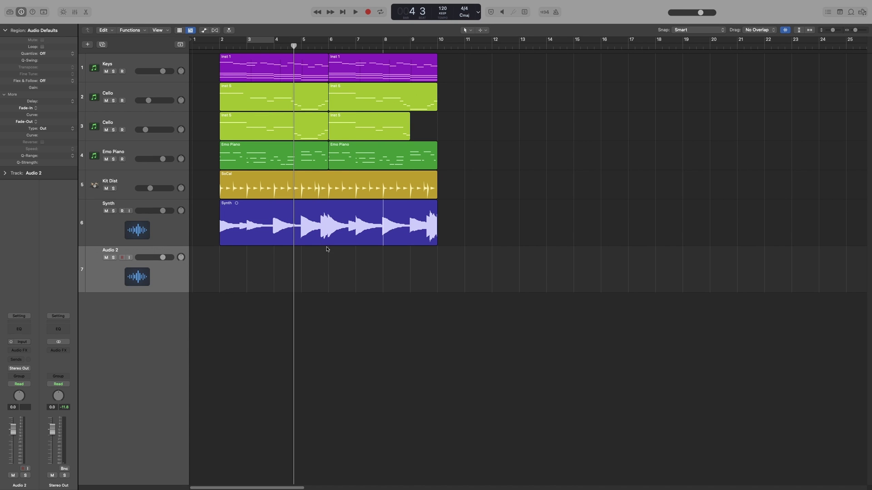
click(319, 232)
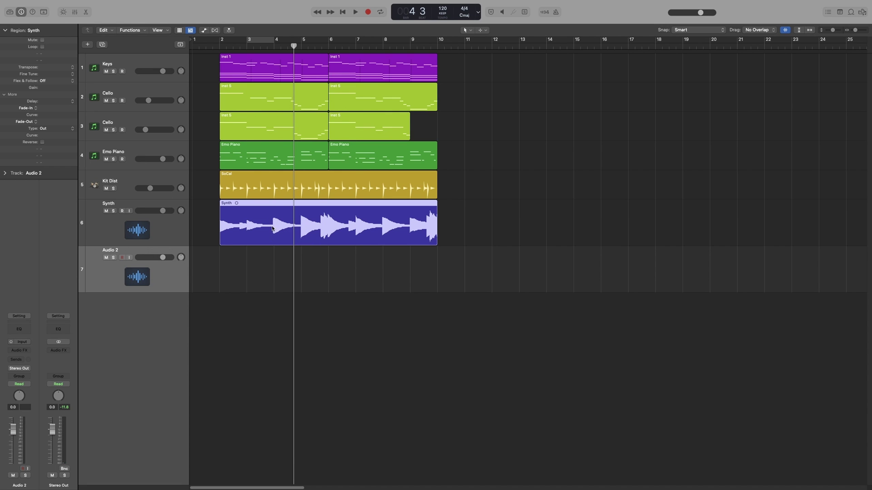
click(272, 228)
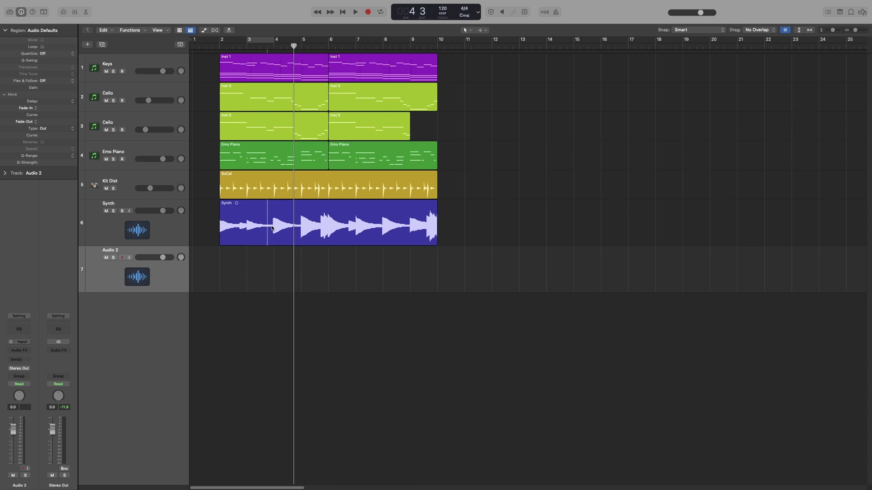
click(272, 228)
key(shift+Right)
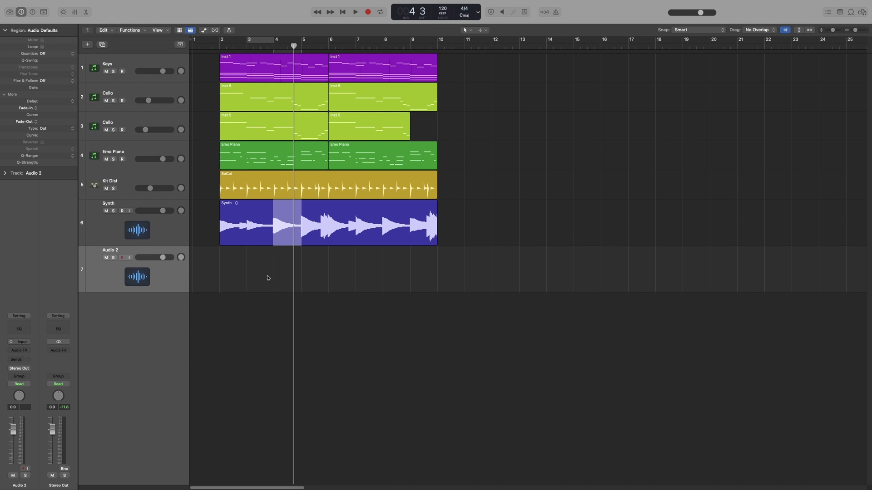
click(287, 234)
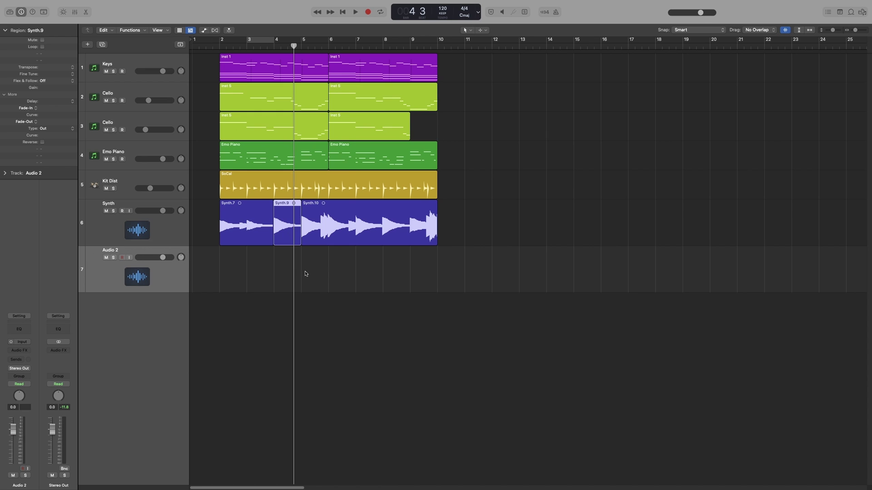
key(super+z)
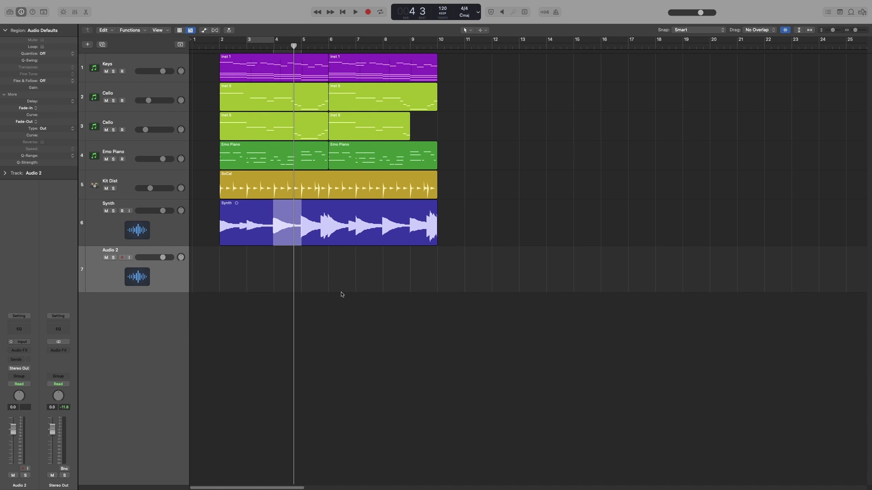
key(super+t)
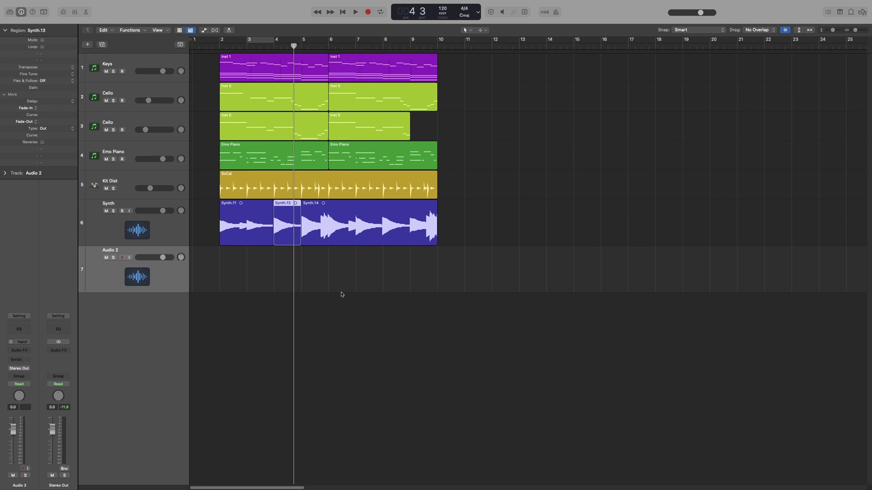
click(369, 305)
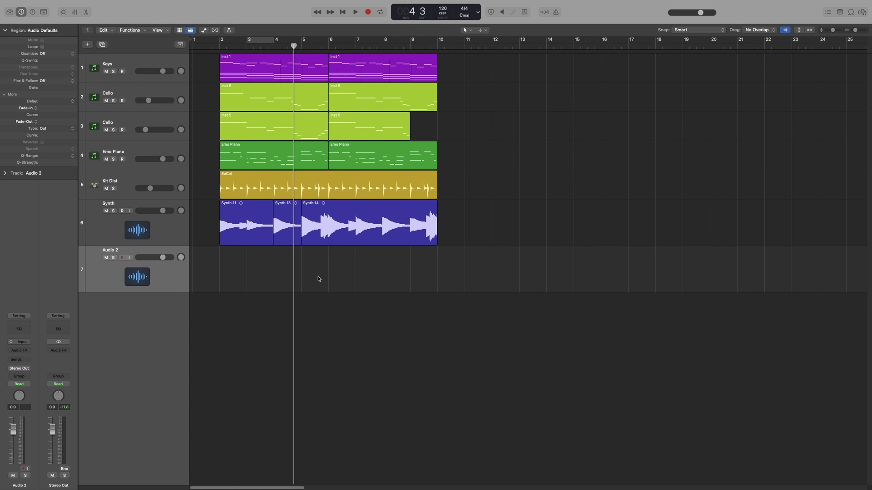
key(super+z)
click(385, 316)
Delete bars 3.4–4.2 of Synth twice, undoing each deletion, then clear the range
drag(256, 229, 309, 230)
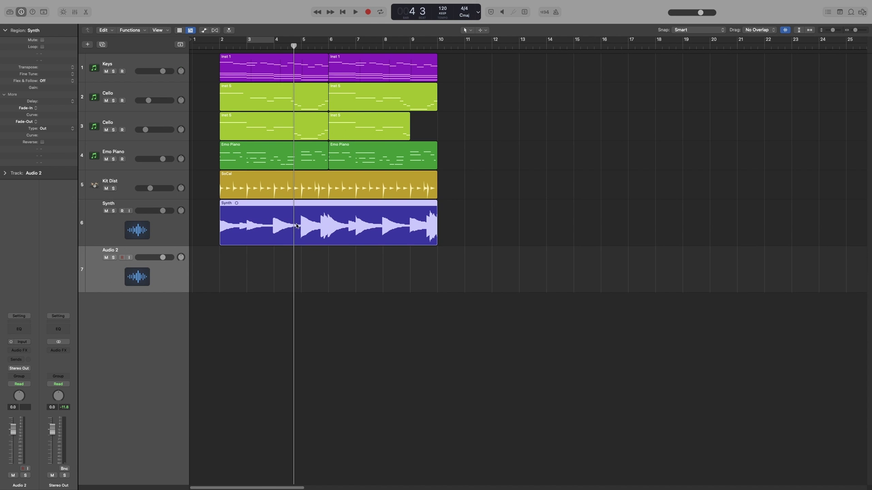
drag(260, 222, 298, 228)
key(Delete)
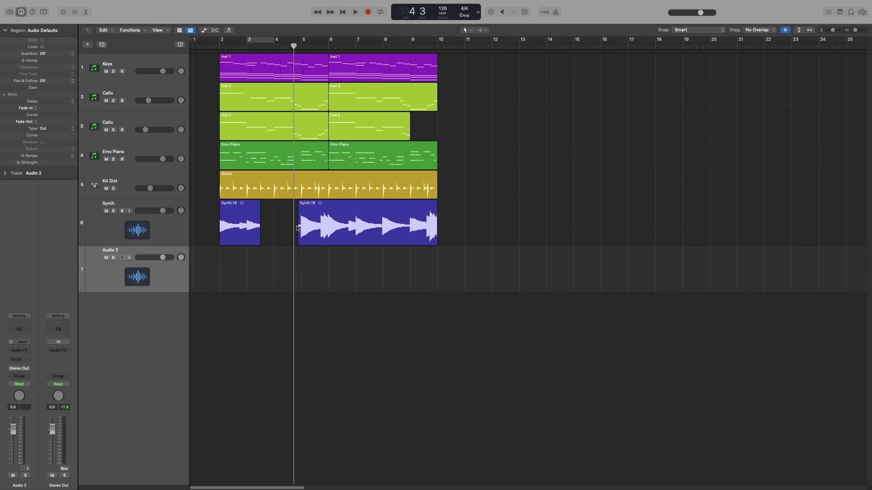
key(super+z)
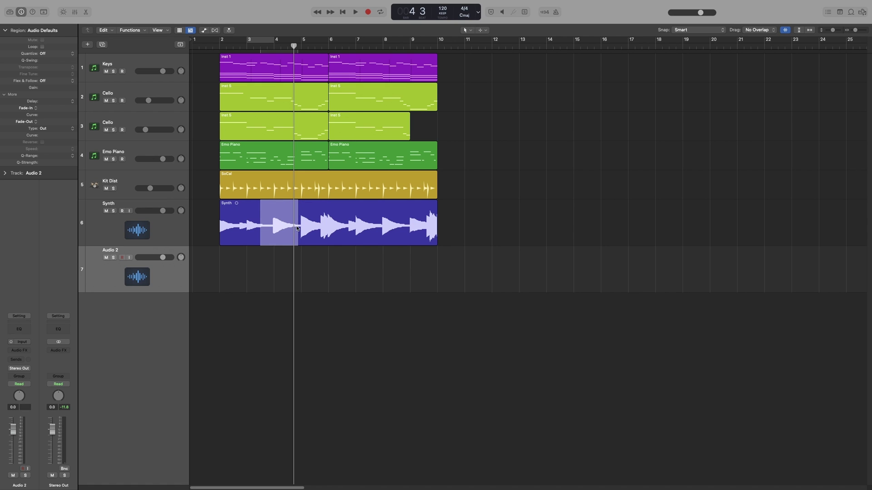
key(Delete)
key(super+z)
click(264, 300)
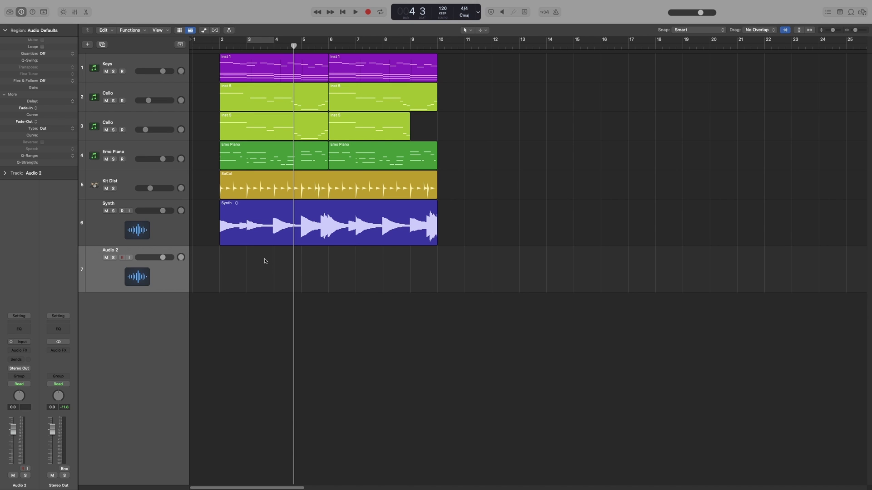
Crop the Synth region to bars 3.6–5, then undo the crop
drag(263, 225, 301, 228)
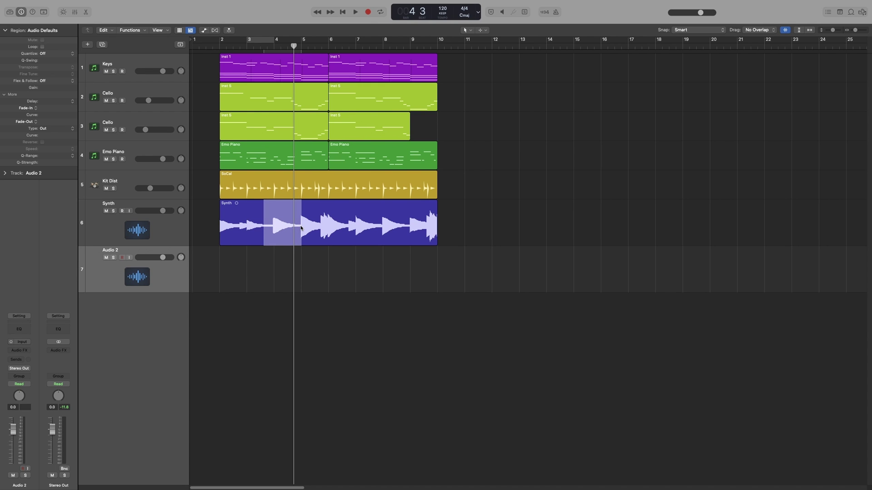
key(ctrl+c)
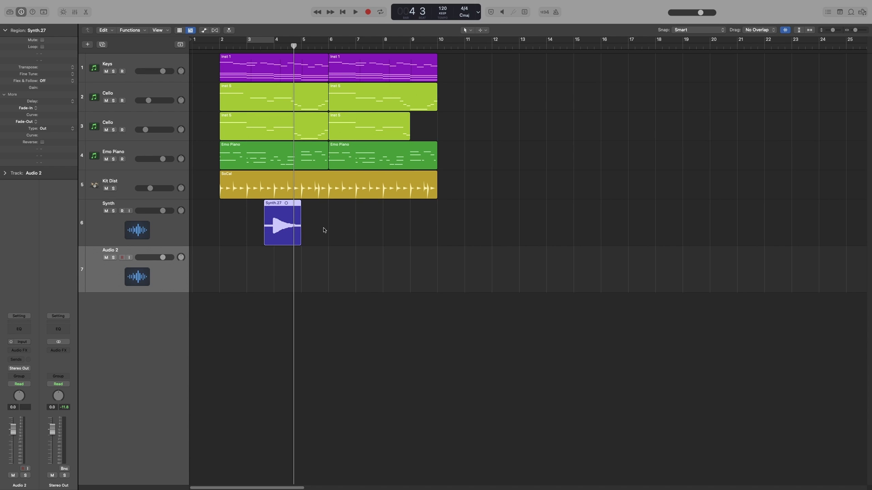
key(ctrl+z)
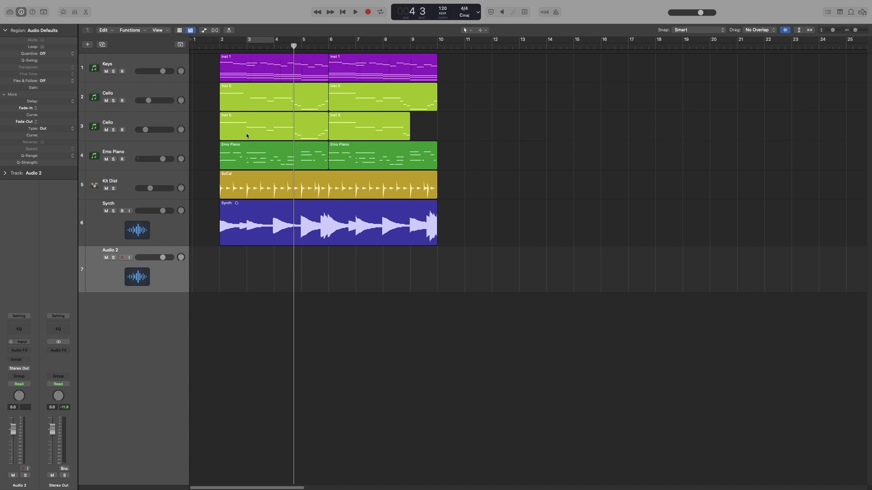
Split Cello through Synth at bars 3–4.7, confirming note splitting, then undo
drag(245, 125, 296, 241)
click(296, 238)
click(489, 166)
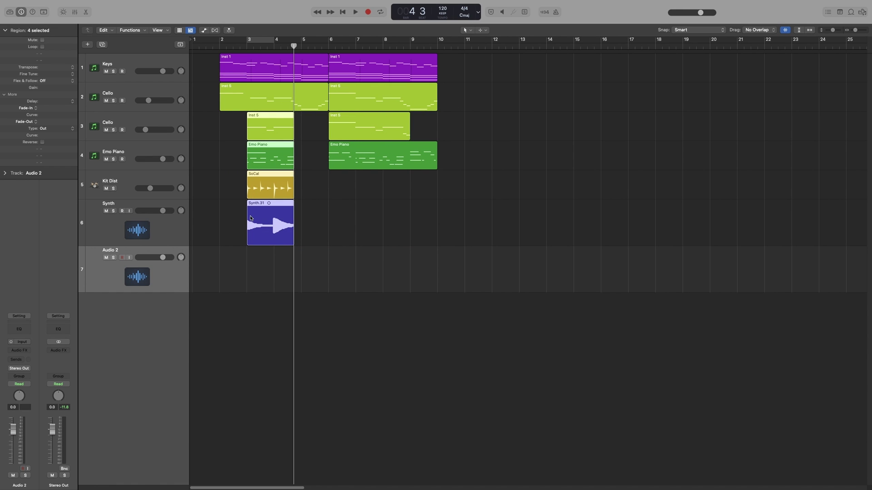
key(super+z)
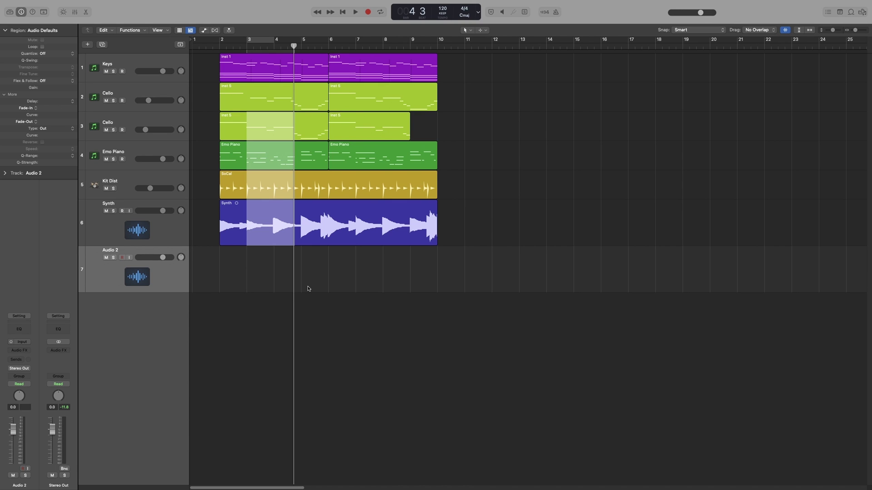
Clear the multi-track marked range and marquee-select Synth from about bar 3.3 to 4.3
click(331, 297)
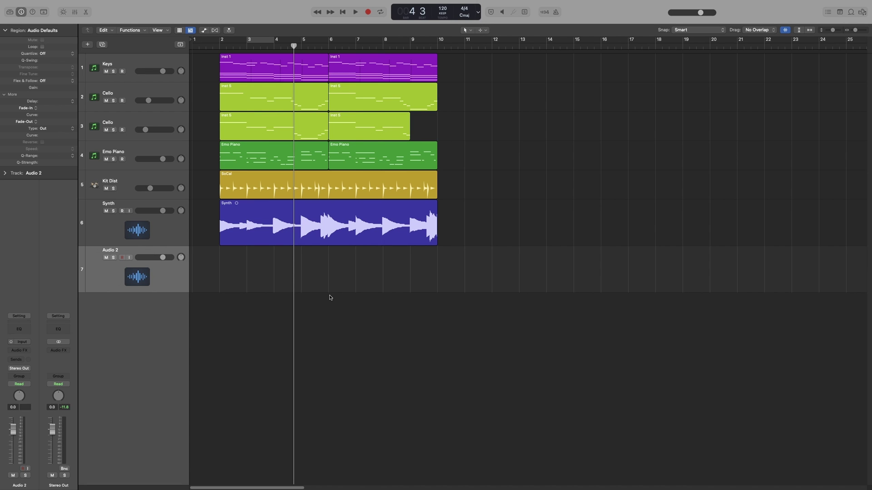
drag(261, 225, 274, 260)
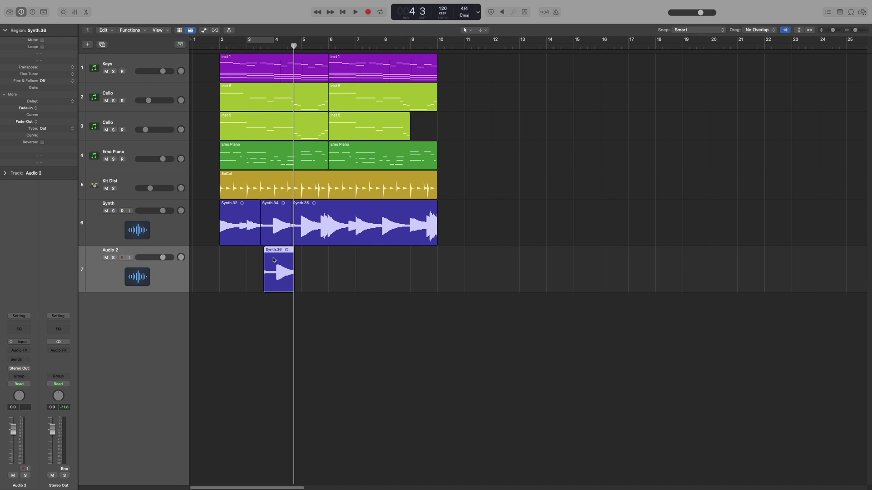
Undo the copy, add an empty audio track below Synth, and paste a bar-4 slice at bar 7
key(super+z)
key(super+z)
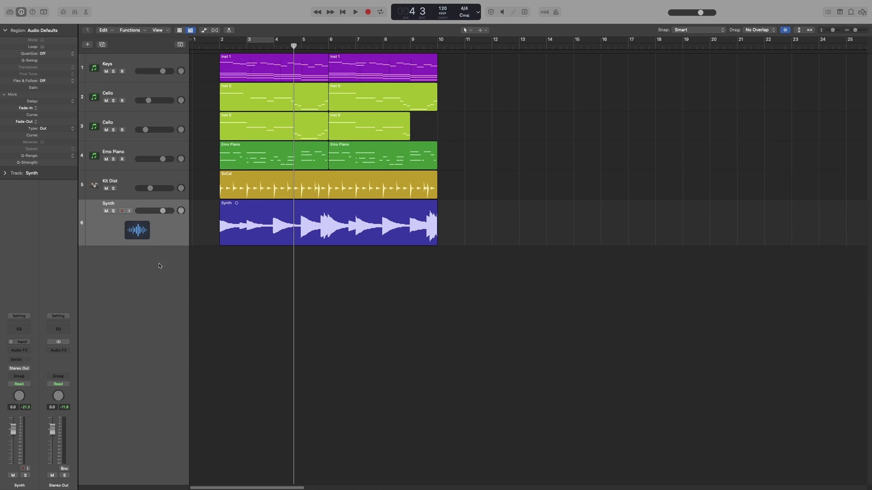
double_click(154, 249)
drag(273, 230, 300, 234)
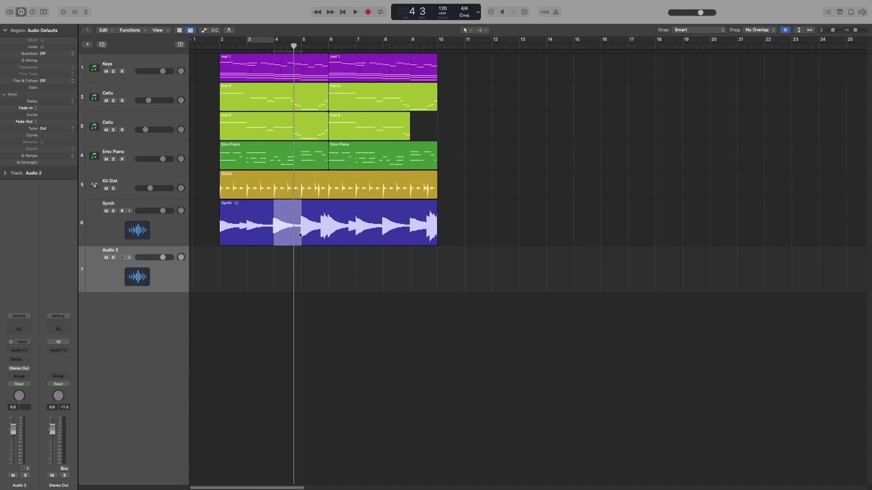
click(356, 277)
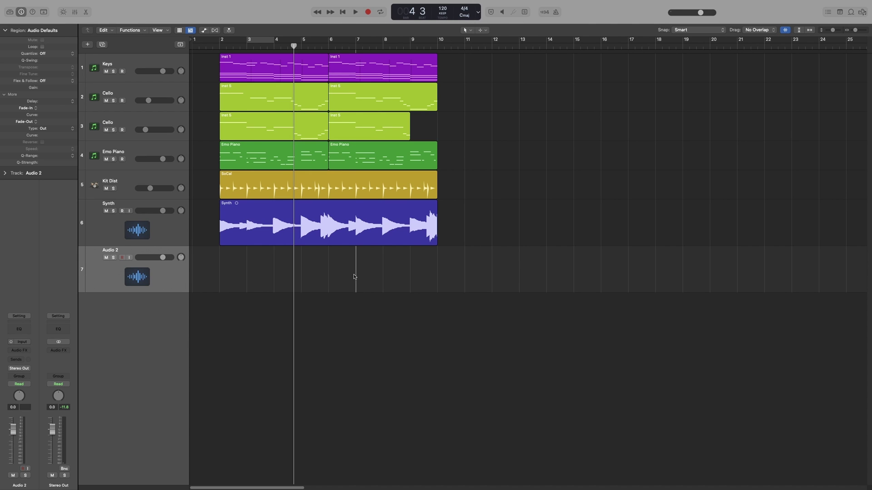
key(super+v)
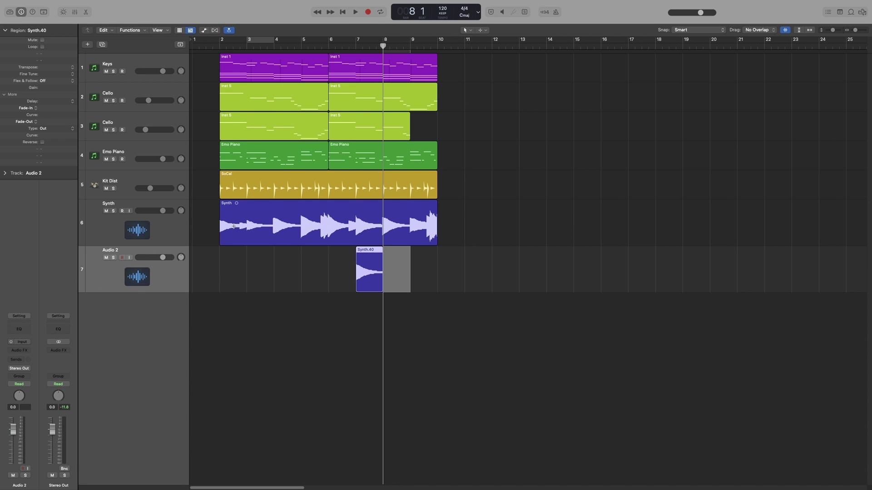
Paste a slice from near Synth's start at bar 4, undo it, and mark a new range around bar 4
drag(233, 226, 267, 229)
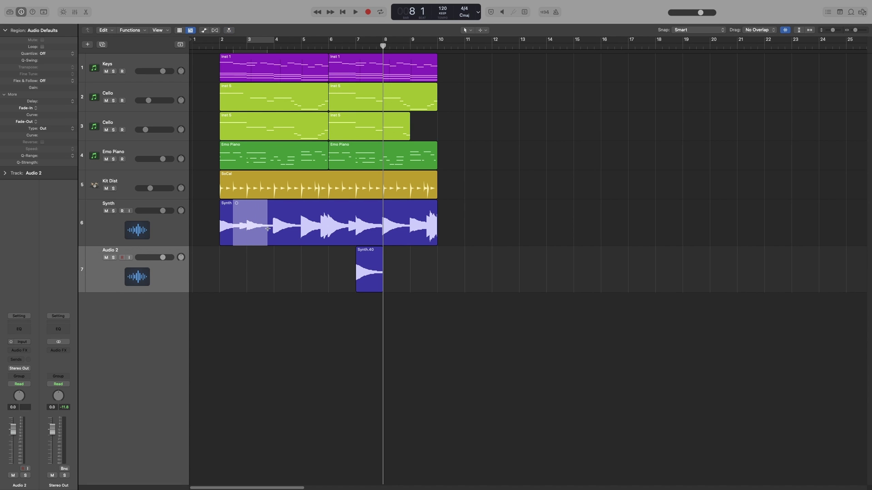
click(275, 265)
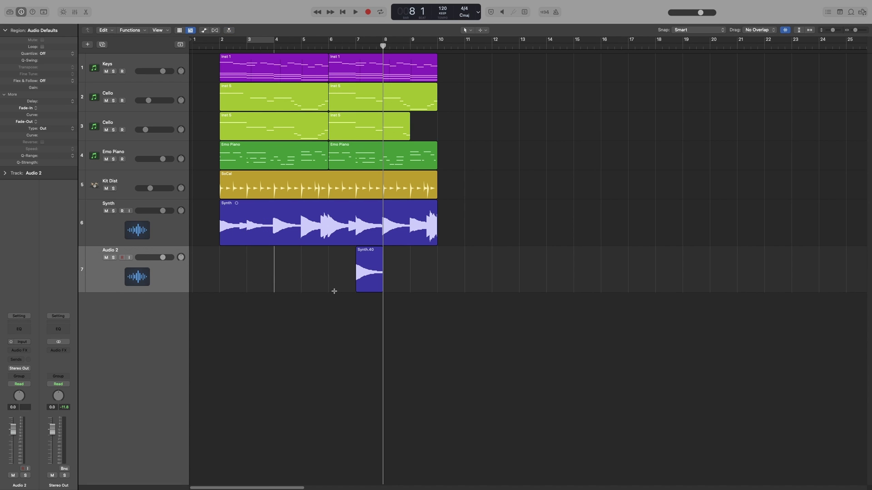
key(super+v)
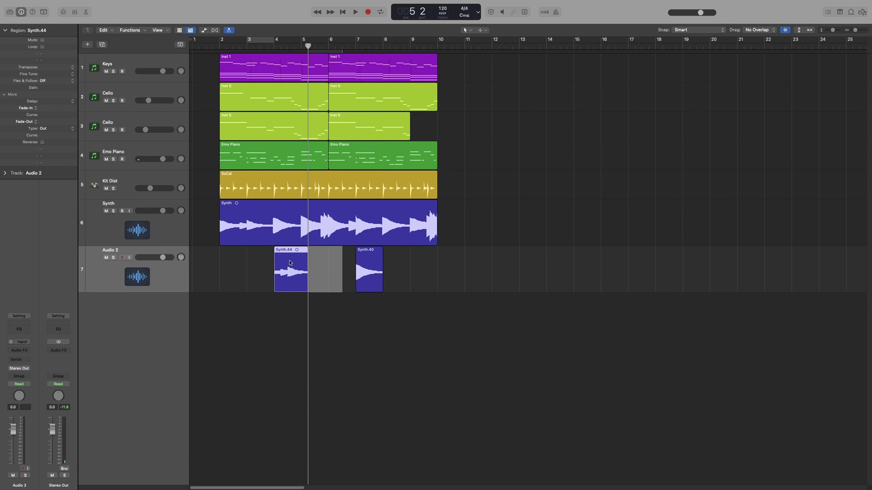
key(super+z)
key(super+z)
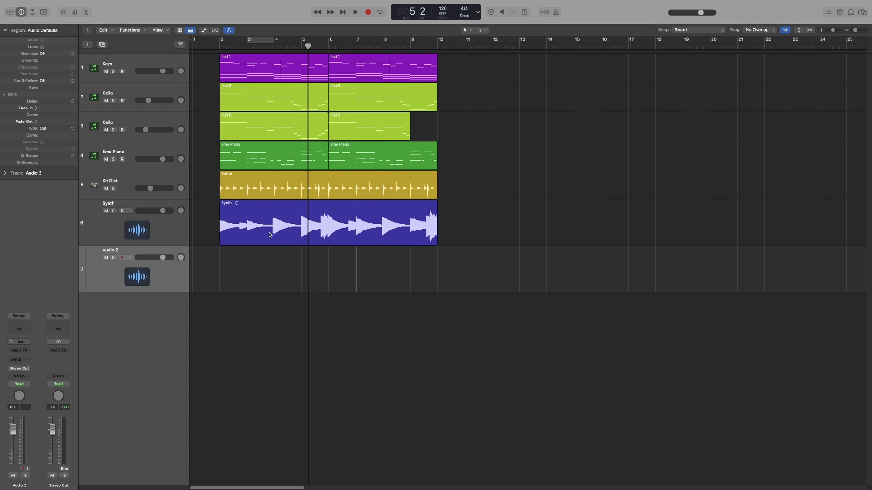
drag(270, 229, 301, 231)
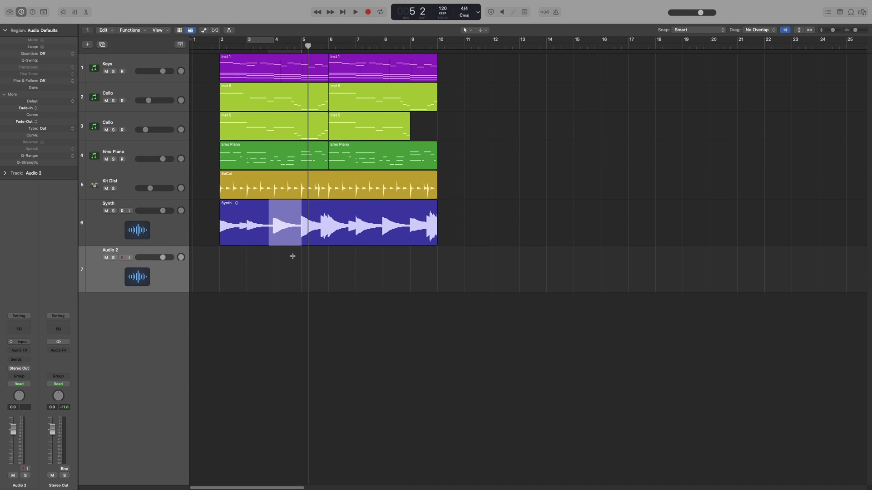
Paste the marked Synth slice onto Audio 2 at its original timeline position, creating Synth.48
click(246, 275)
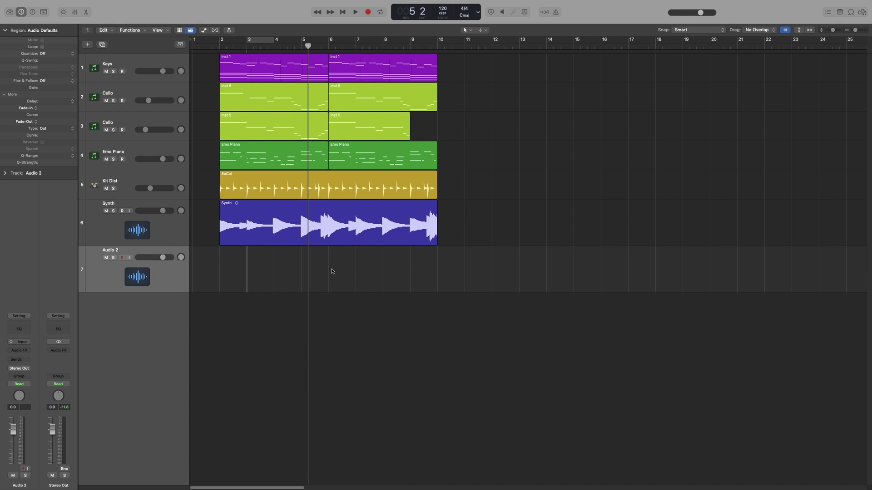
mouse_move(115, 2)
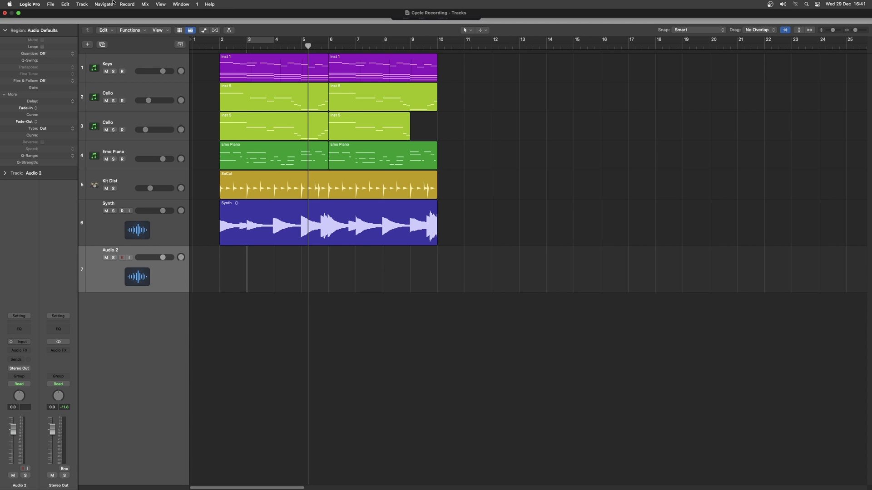
click(66, 5)
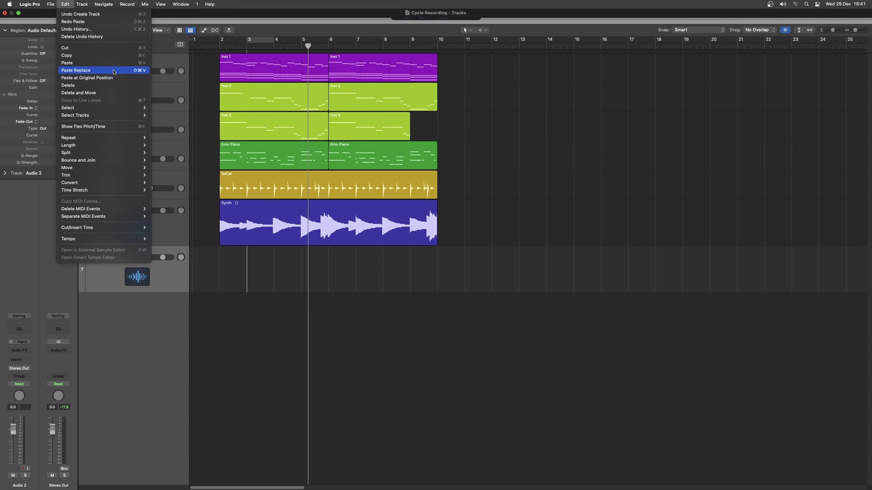
click(88, 78)
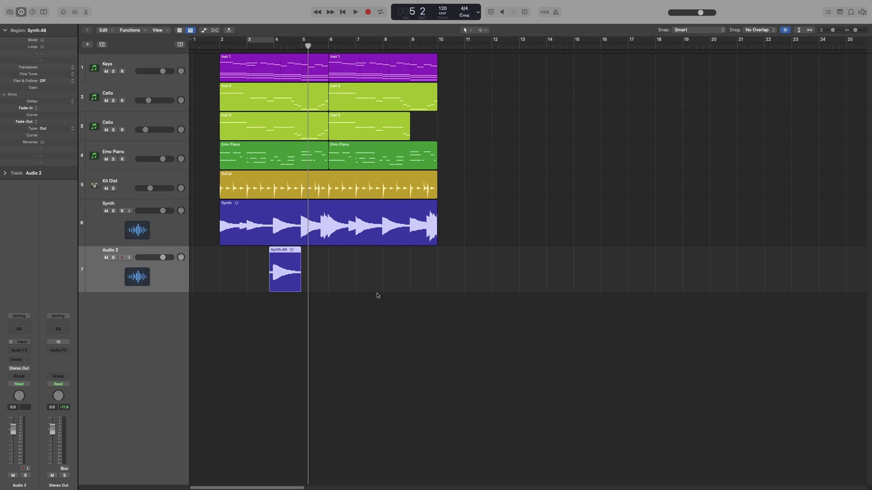
click(367, 315)
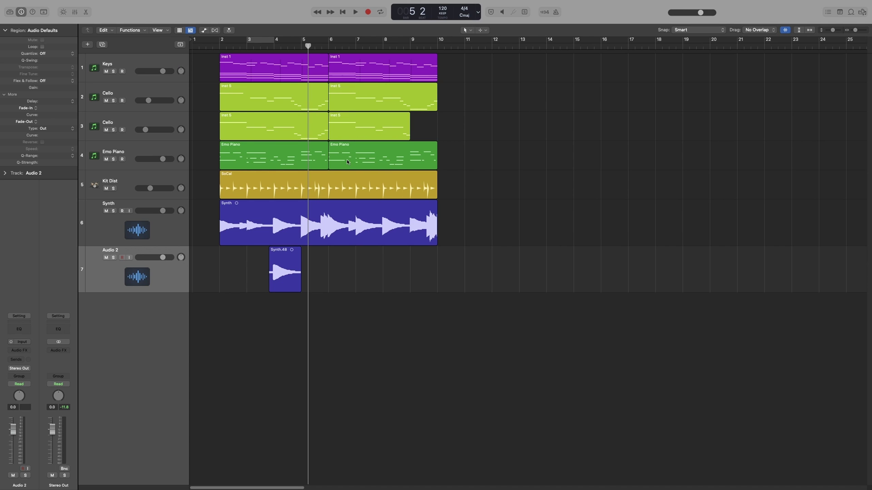
click(356, 127)
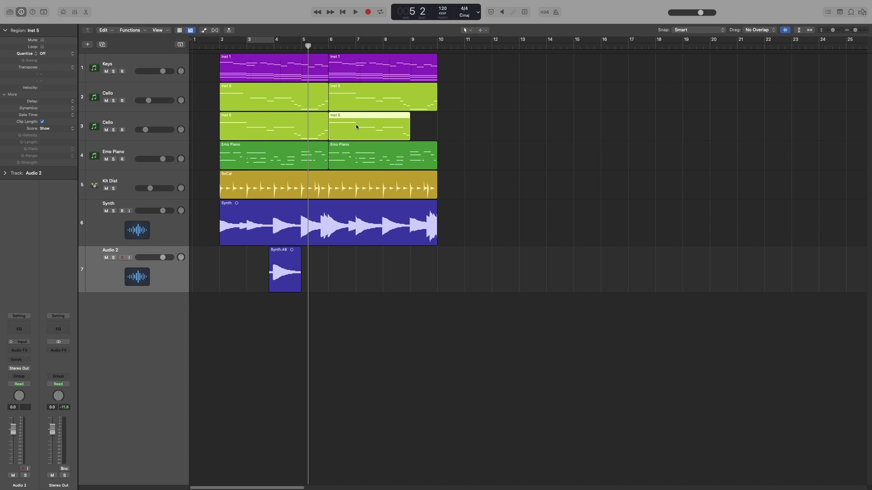
key(ctrl+b)
click(490, 304)
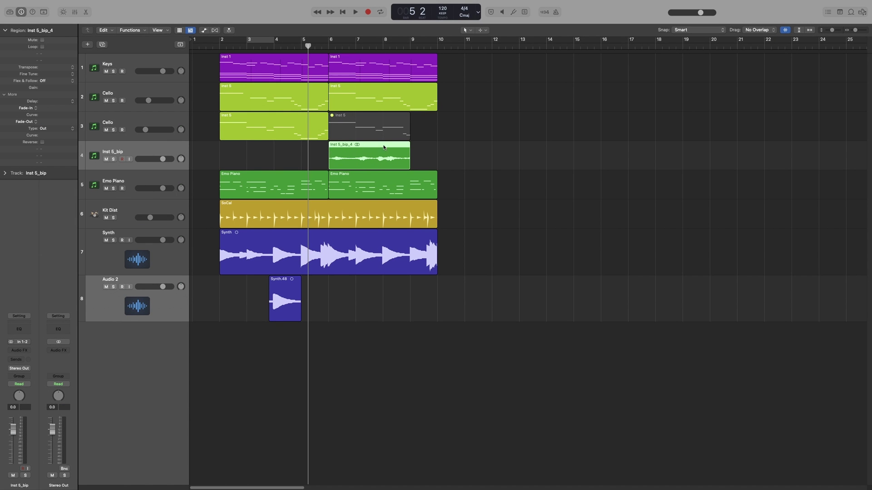
click(364, 131)
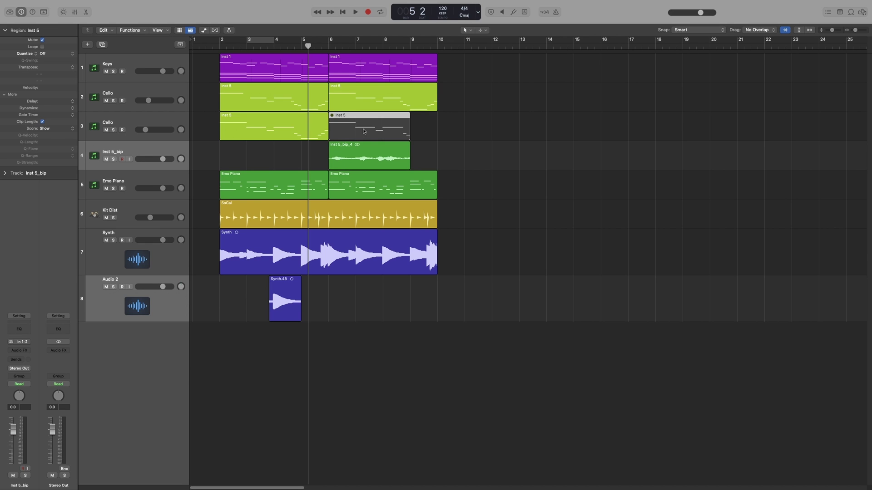
key(super+z)
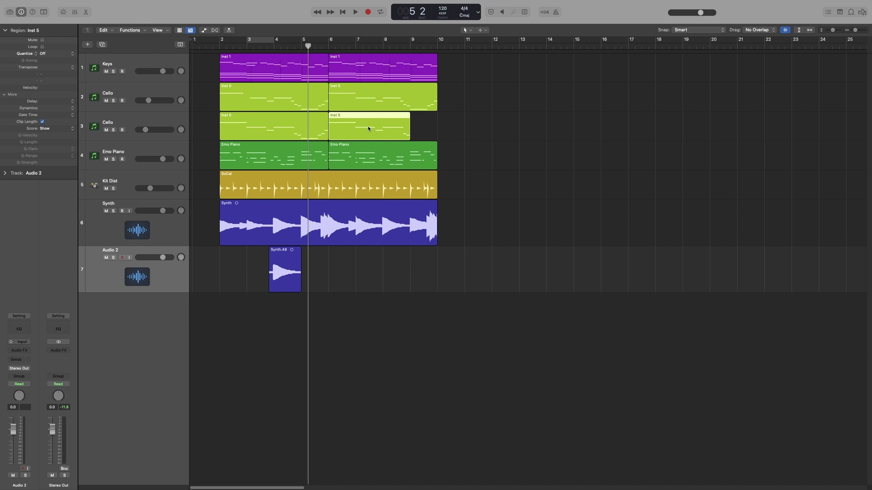
drag(353, 127, 387, 130)
key(ctrl+b)
click(490, 166)
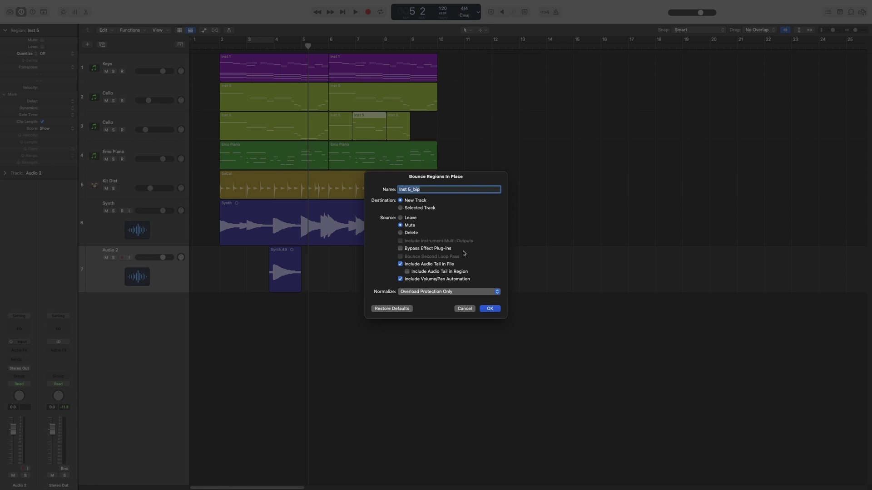
click(489, 309)
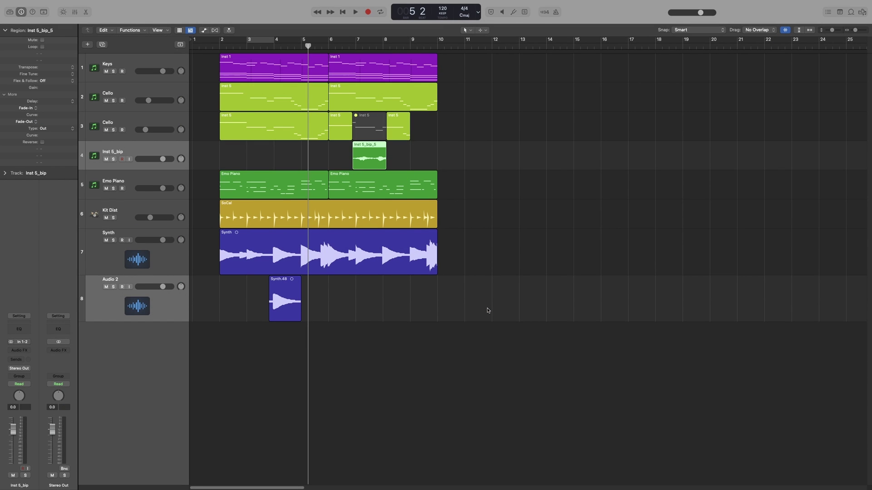
key(super+z)
key(super+z)
key(super+z)
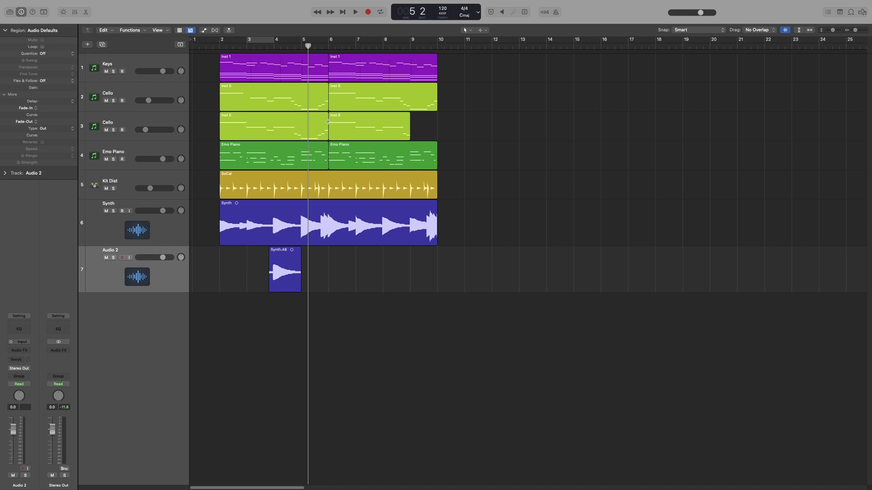
drag(328, 122, 436, 136)
key(ctrl+b)
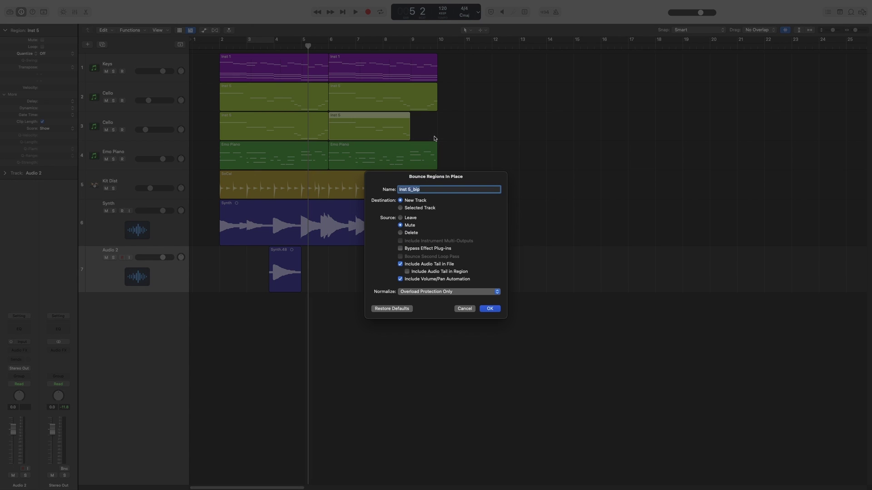
click(496, 308)
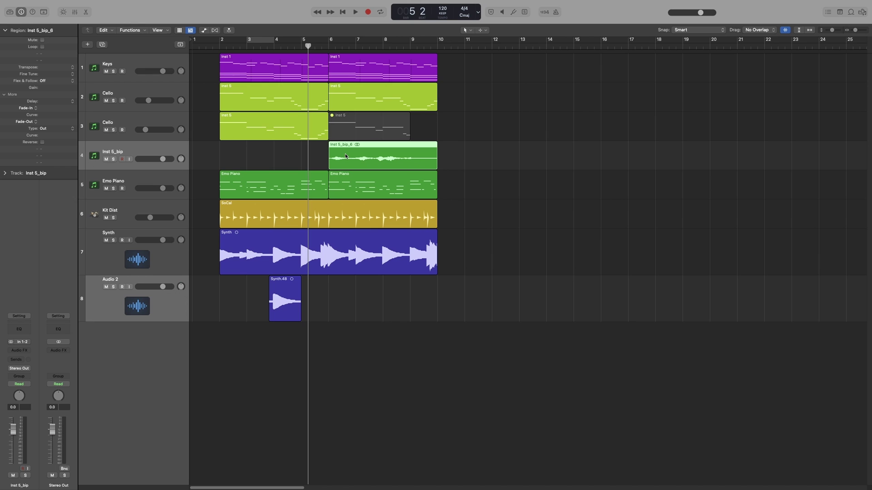
key(super+z)
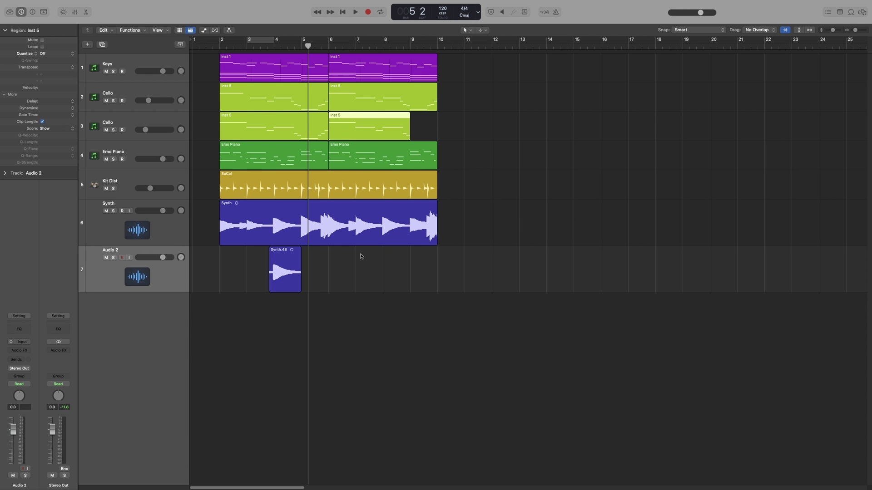
click(402, 304)
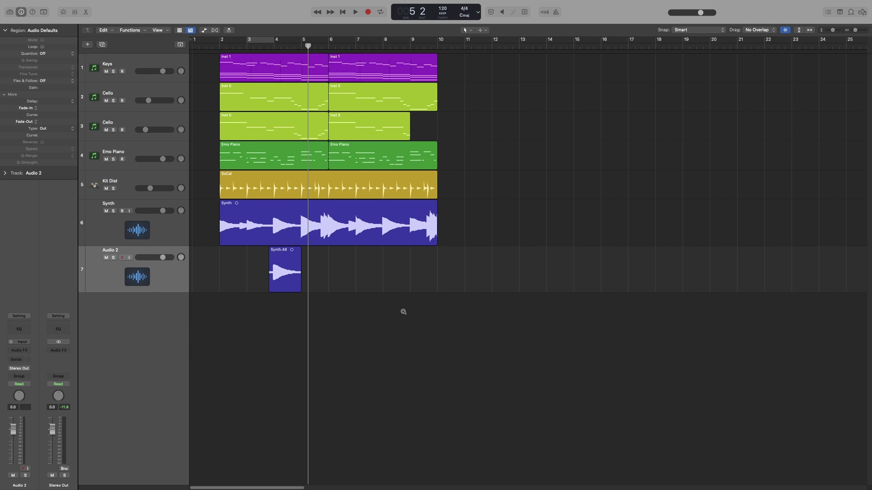
Open Key Commands with Option+K, filter for 'marquee', and inspect the rounded locators command
key(alt+k)
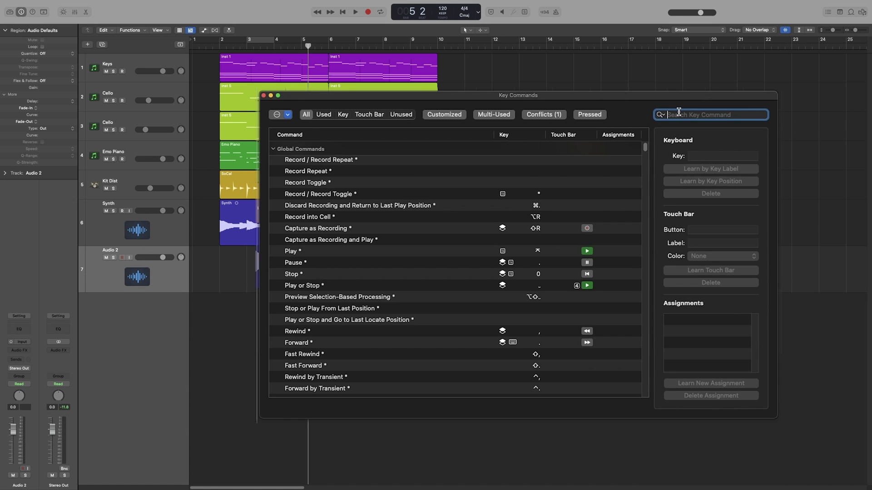
text(marquee)
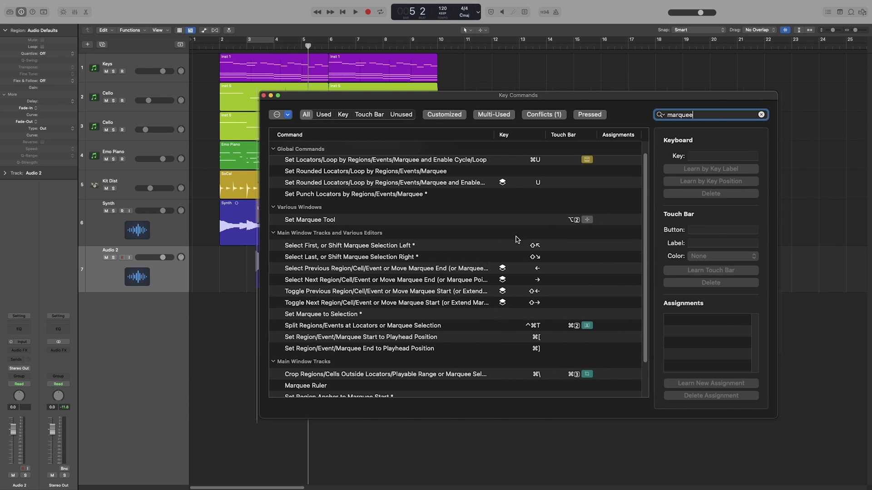
click(534, 171)
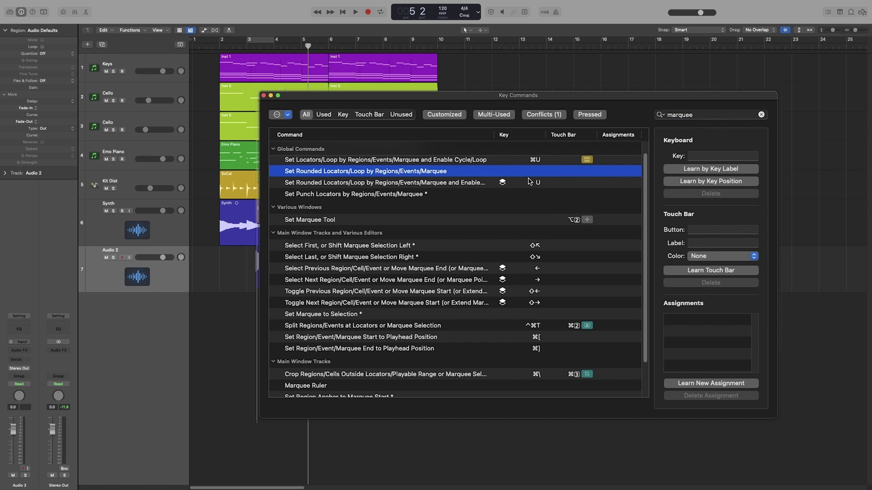
Inspect the unassigned Marquee Ruler command, then clear the search to list all commands
mouse_move(529, 182)
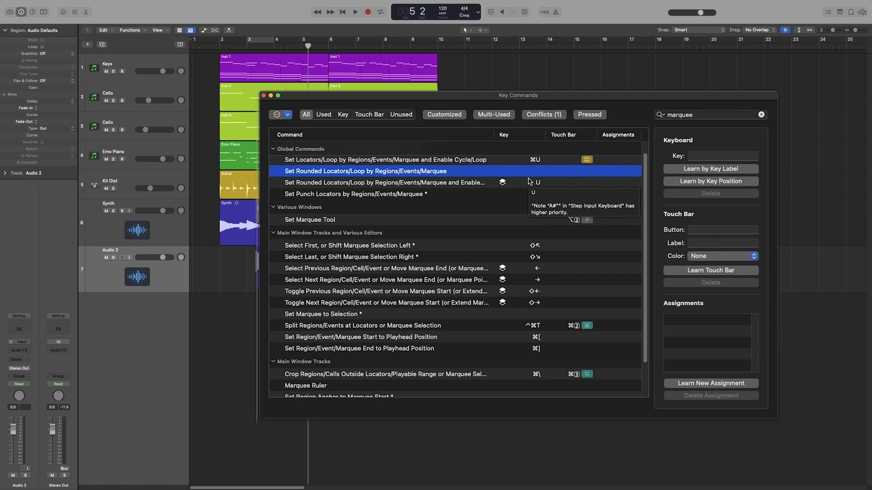
scroll(529, 190, down, 3)
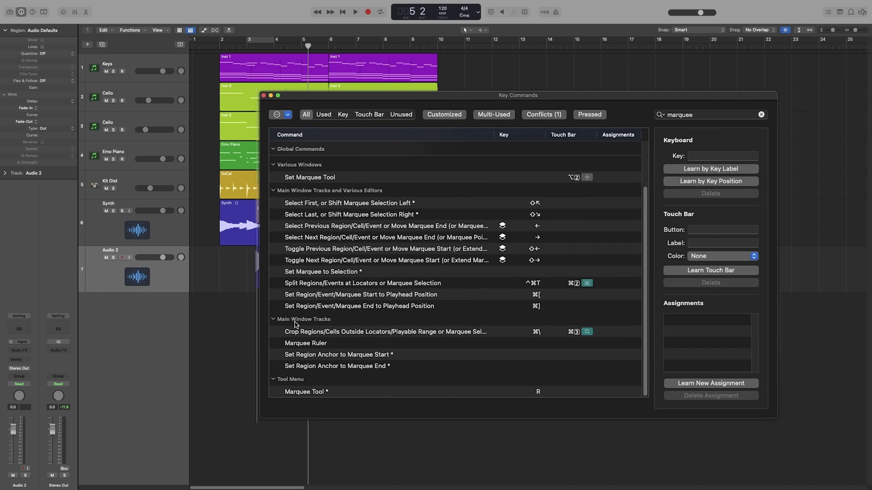
click(501, 345)
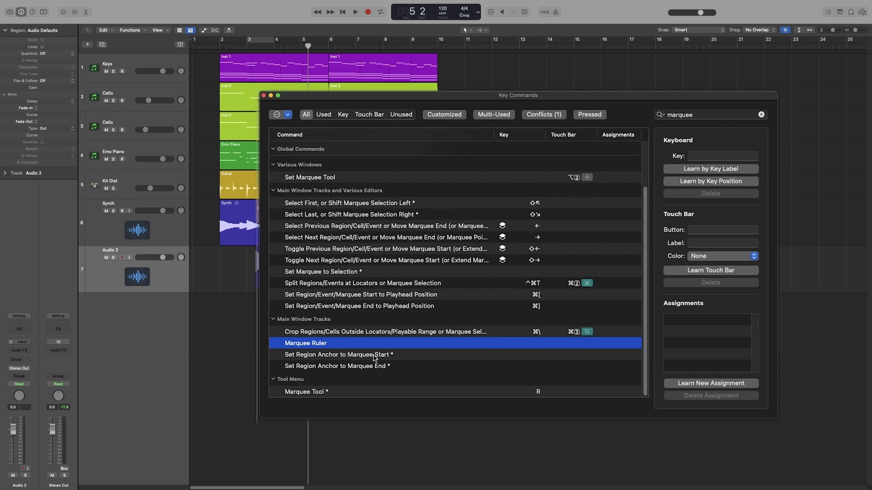
mouse_move(310, 348)
click(761, 114)
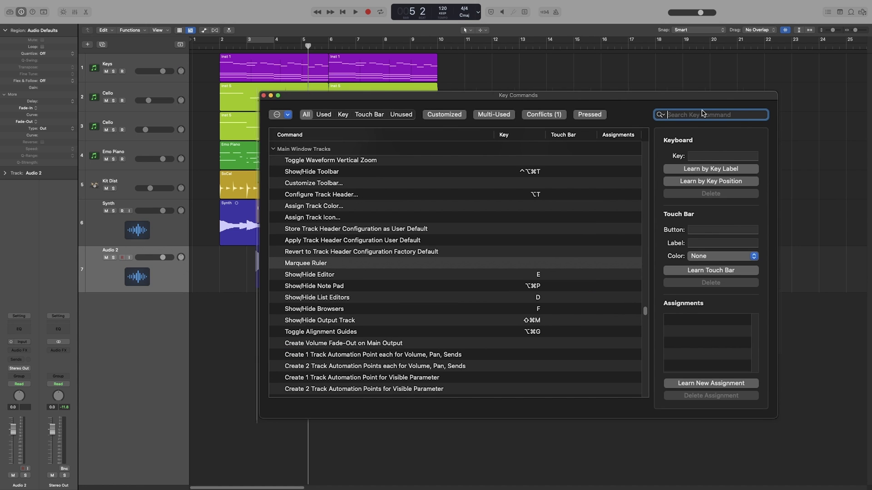
Filter Key Commands to 'zoom' and inspect the Zoom to fit Selection both-ways, horizontal and vertical commands
text(zoom)
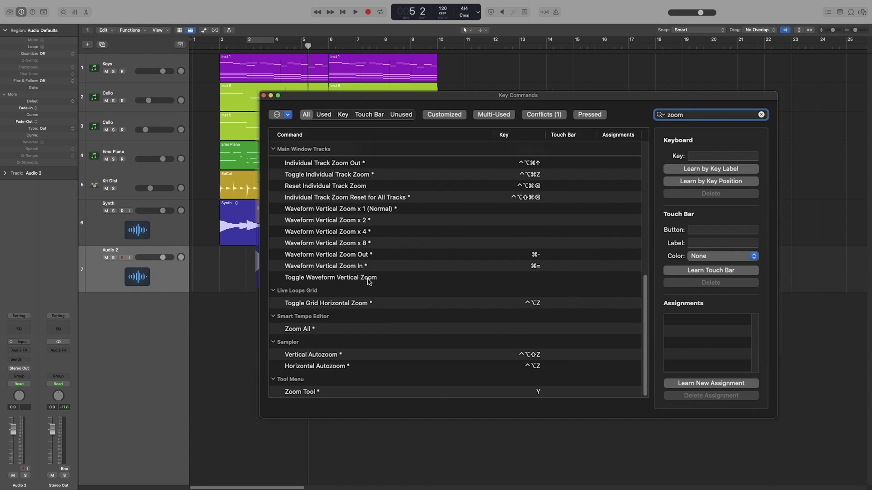
scroll(369, 282, up, 8)
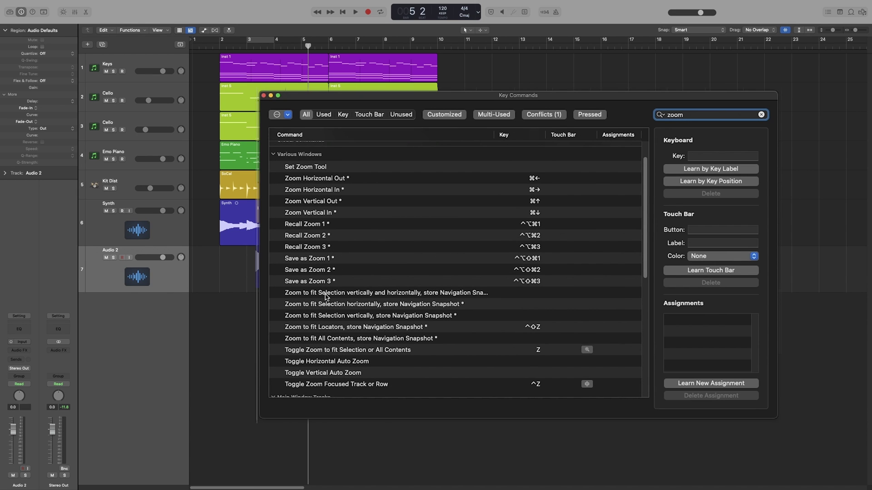
click(325, 294)
click(327, 305)
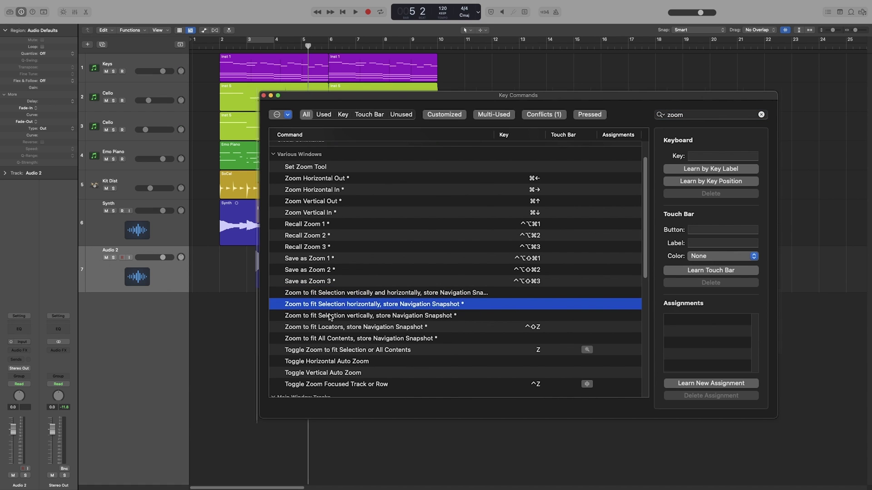
click(329, 316)
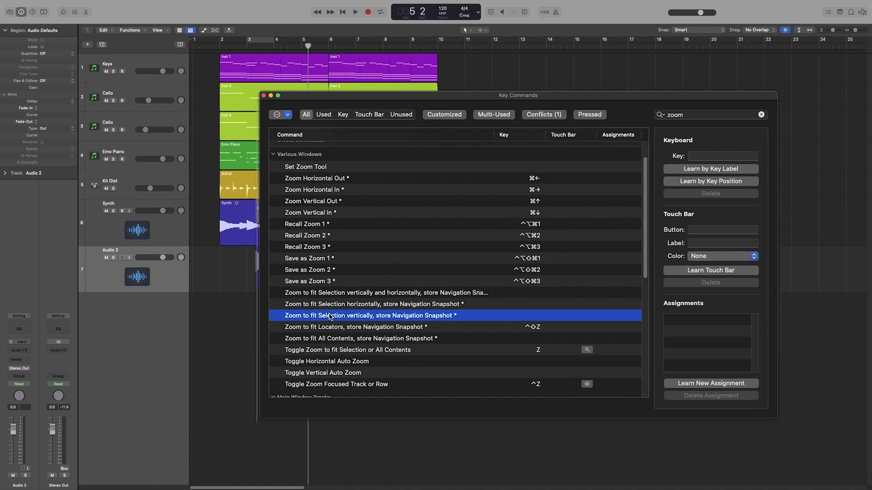
click(372, 296)
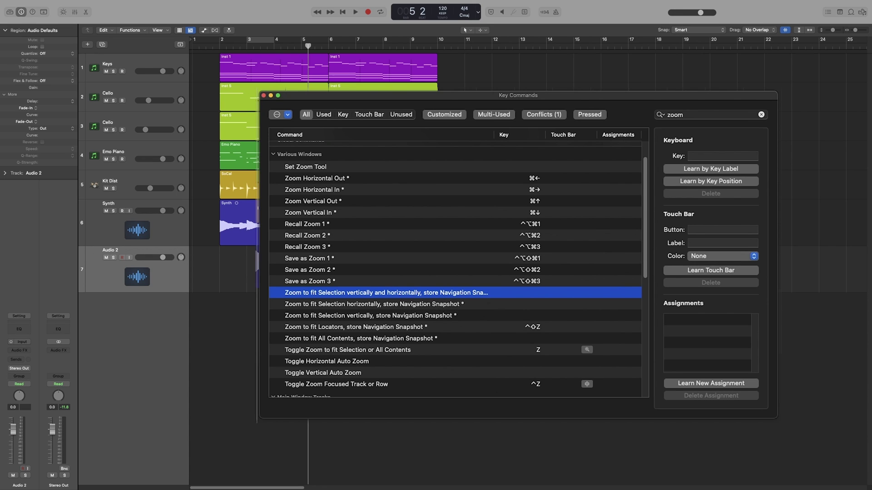
Close the Key Commands window to return to the arrangement
click(270, 96)
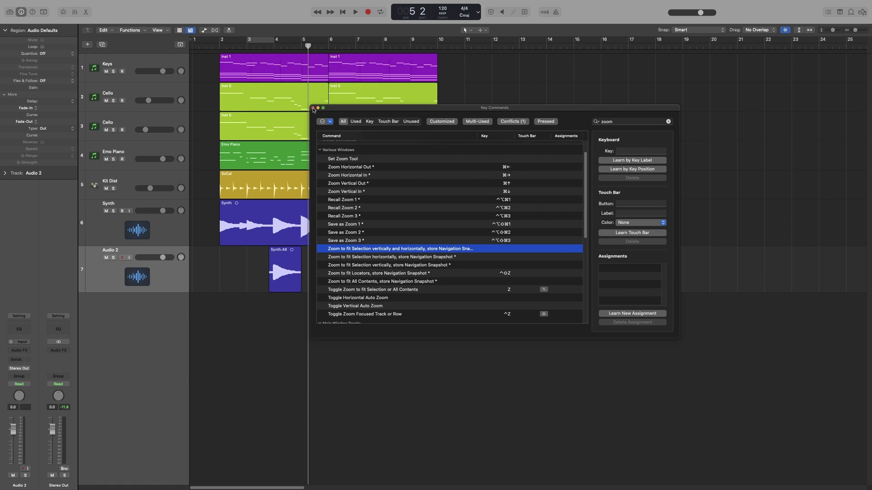
click(313, 108)
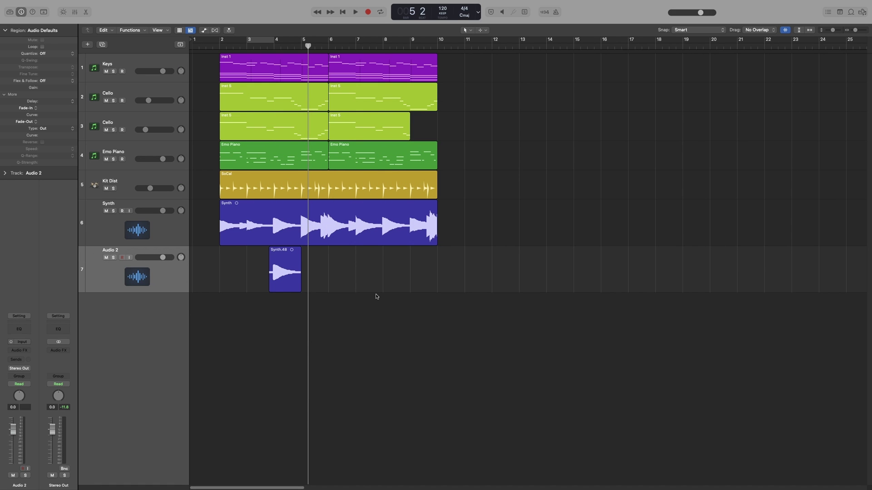